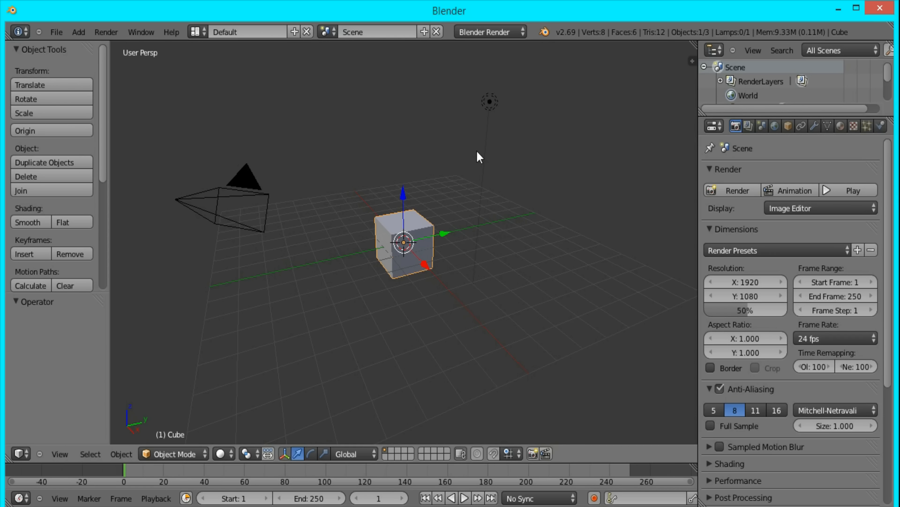
# - Delete the lamp from the scene
pyautogui.rightClick(490, 103)
pyautogui.press('x')
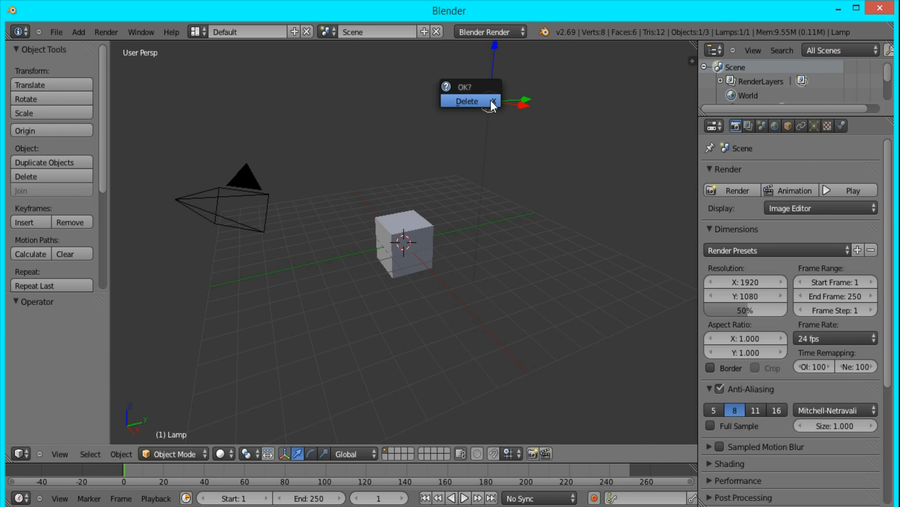
pyautogui.click(492, 105)
# - Start the Screencast Keys display in the 3D view
pyautogui.press('n')
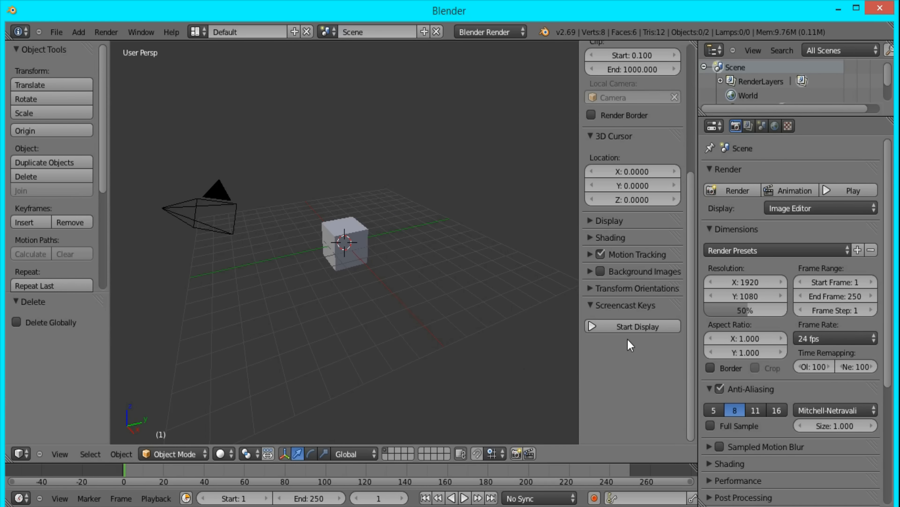
pyautogui.click(629, 327)
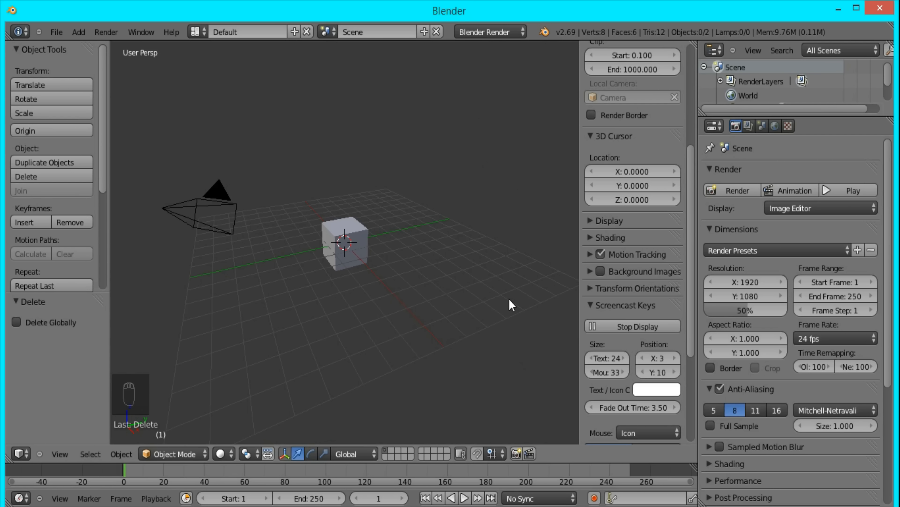
pyautogui.press('n')
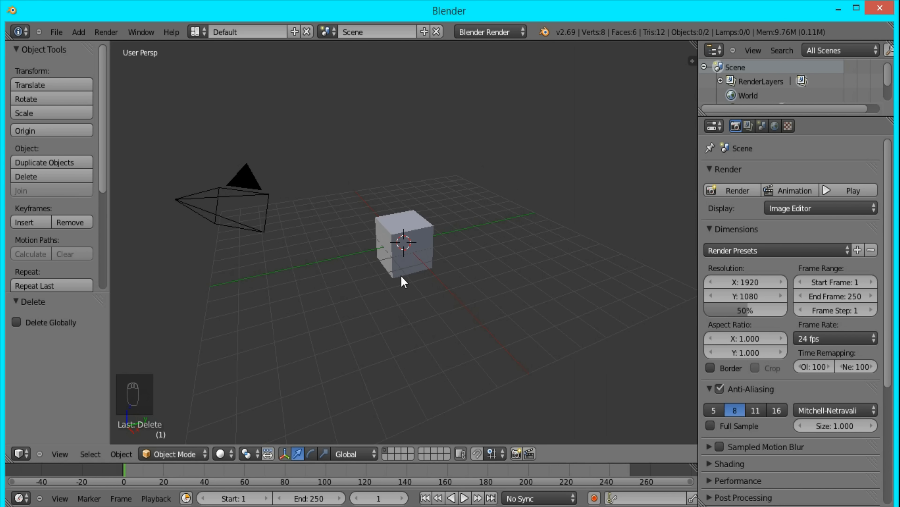
# - In Edit Mode, move the whole cube mesh up 1 unit along Z, keeping the object's origin in place
pyautogui.rightClick(405, 236)
pyautogui.press('Tab')
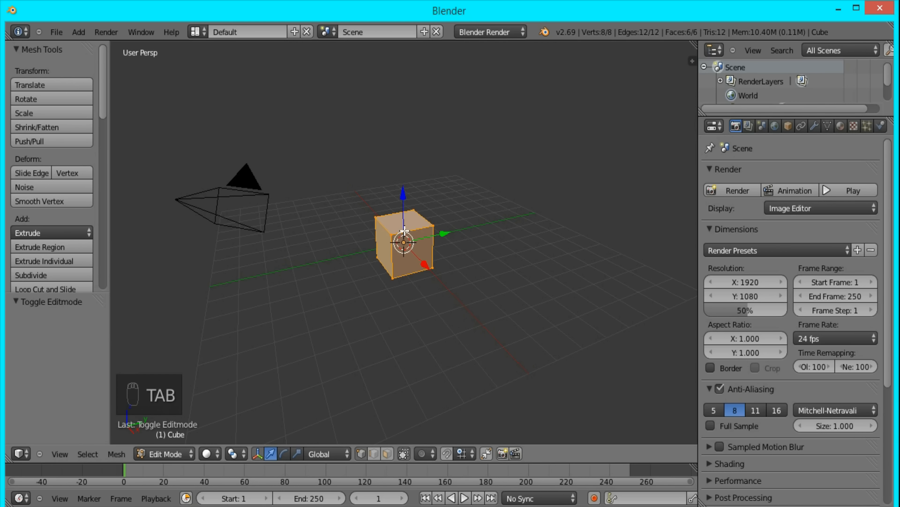
pyautogui.press('g')
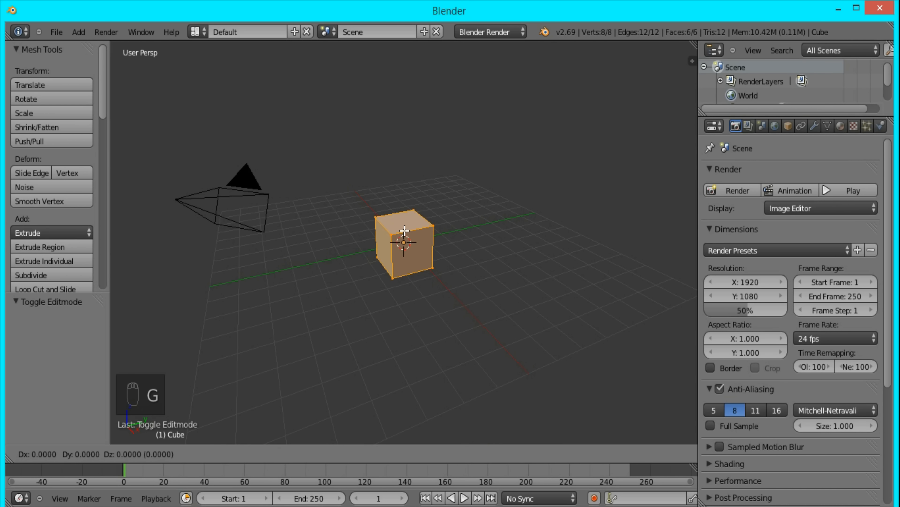
pyautogui.press('z')
pyautogui.press('1')
pyautogui.press('Return')
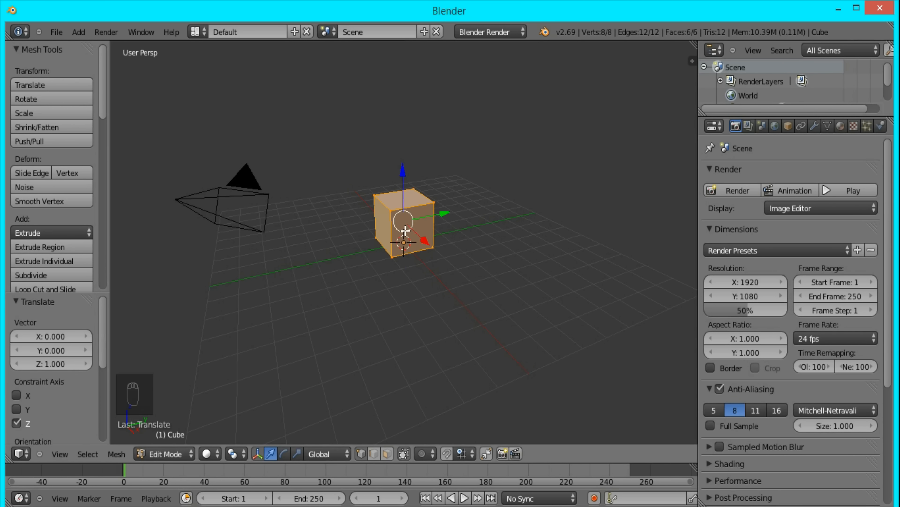
# - Raise the four top vertices of the cube by 20 units along Z and return to Object Mode
pyautogui.scroll(5, 408, 270)
pyautogui.moveTo(402, 245); pyautogui.dragTo(496, 221, button='middle')
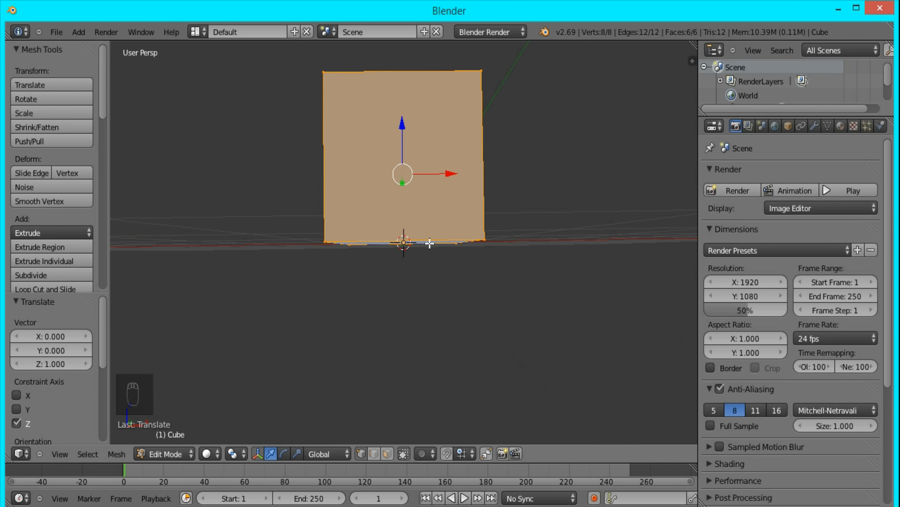
pyautogui.scroll(-5, 429, 271)
pyautogui.moveTo(453, 246); pyautogui.dragTo(368, 307, button='middle')
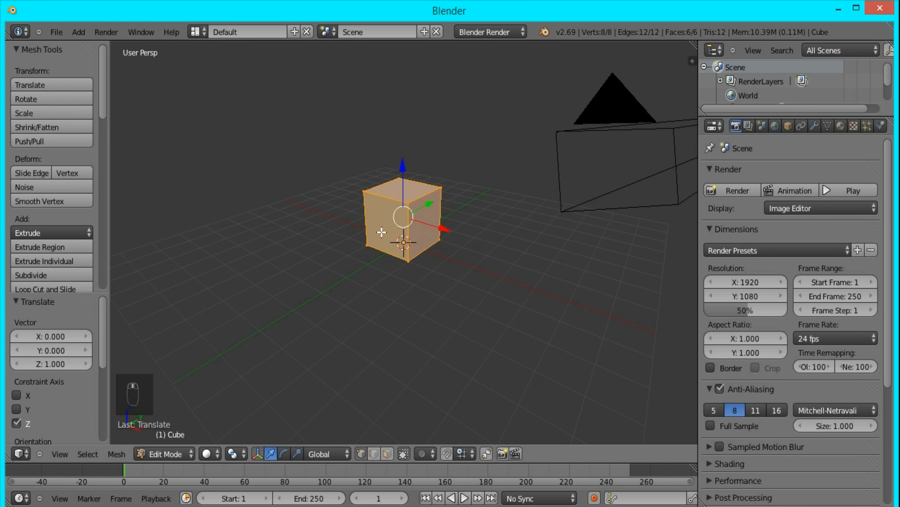
pyautogui.rightClick(408, 203)
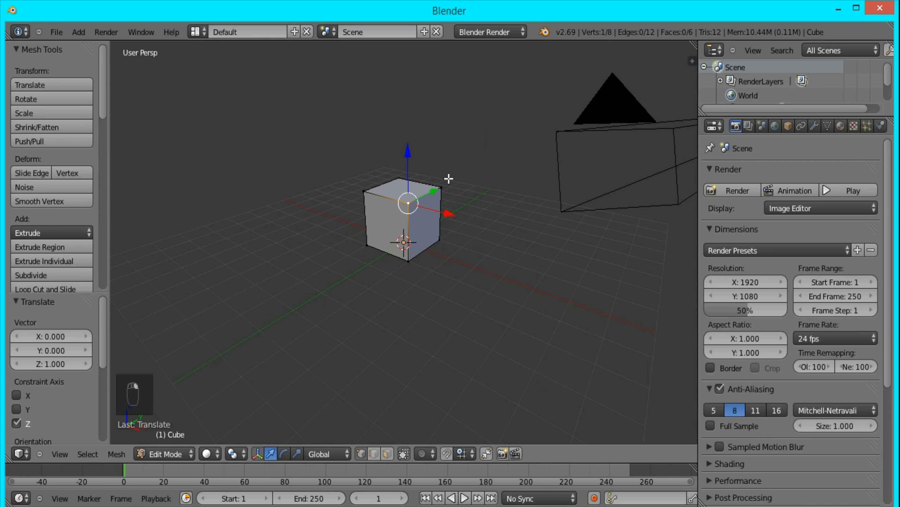
pyautogui.keyDown('shift'); pyautogui.rightClick(443, 188); pyautogui.keyUp('shift')
pyautogui.keyDown('shift'); pyautogui.rightClick(399, 174); pyautogui.keyUp('shift')
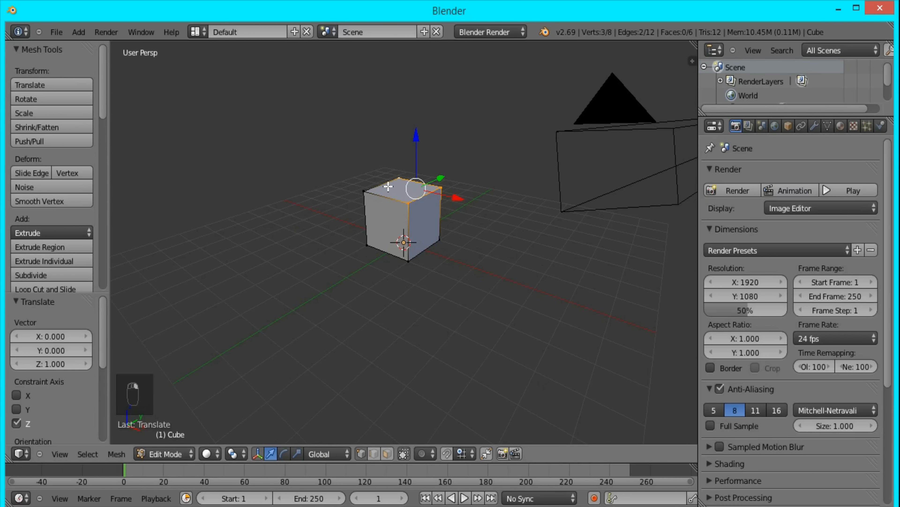
pyautogui.keyDown('shift'); pyautogui.rightClick(378, 181); pyautogui.keyUp('shift')
pyautogui.write('gz')
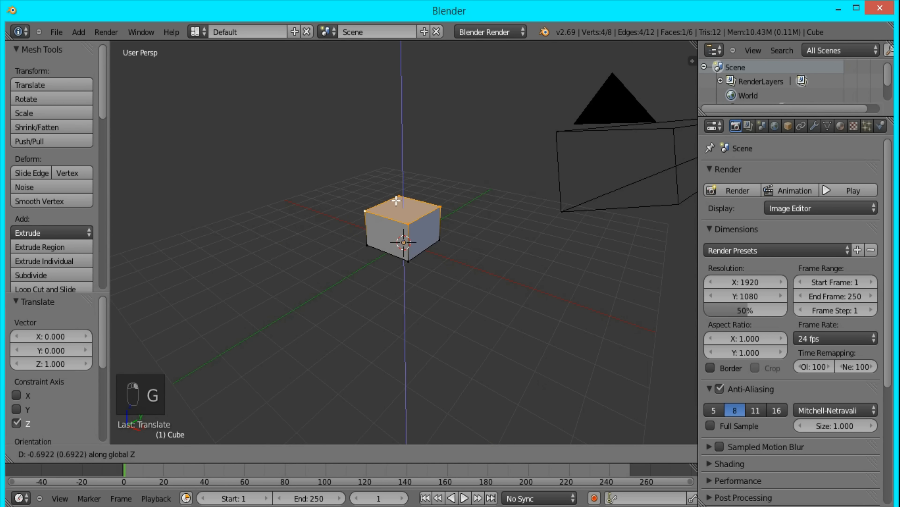
pyautogui.write('20| (2')
pyautogui.press('Return')
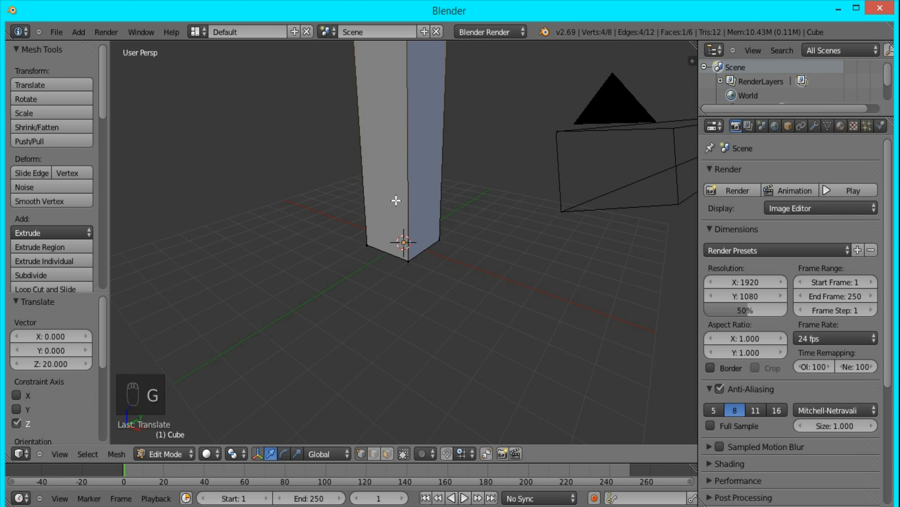
pyautogui.scroll(-6, 437, 256)
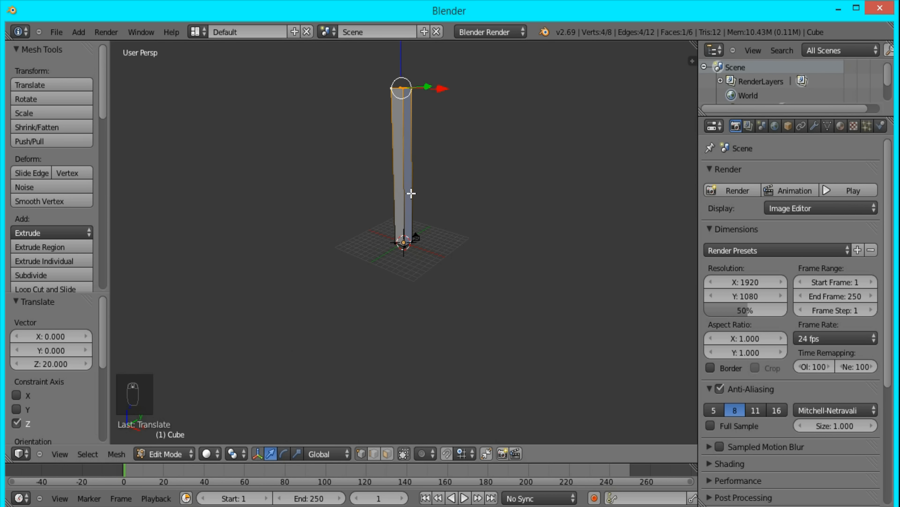
pyautogui.press('Tab')
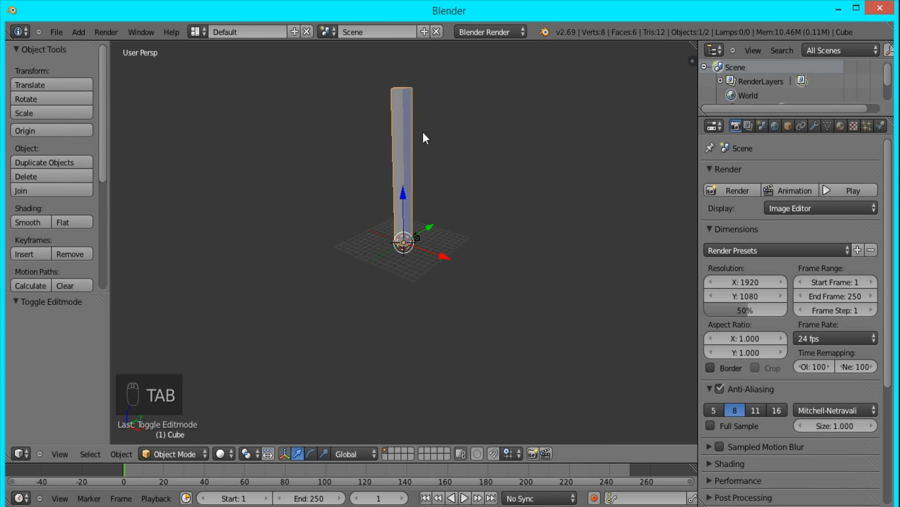
# - Move the tall box to the second layer and keep the first layer as the visible one
pyautogui.press('KP_1')
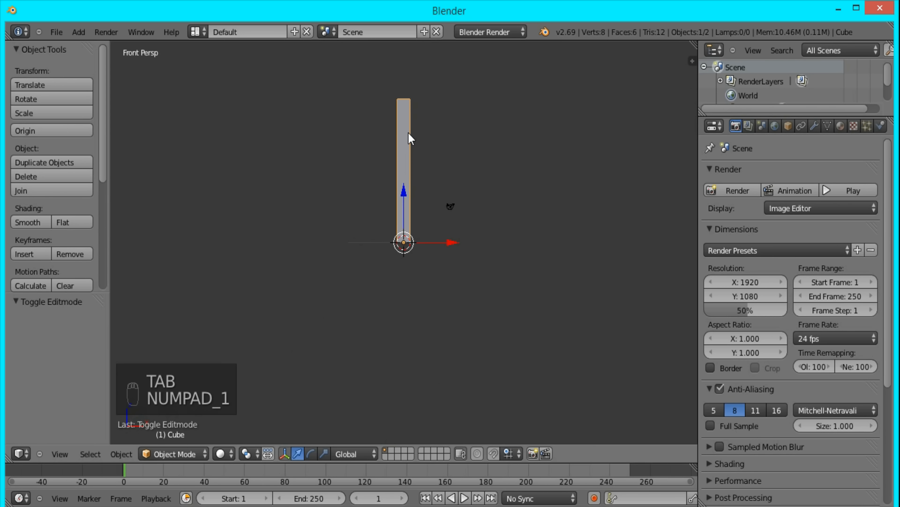
pyautogui.press('KP_5')
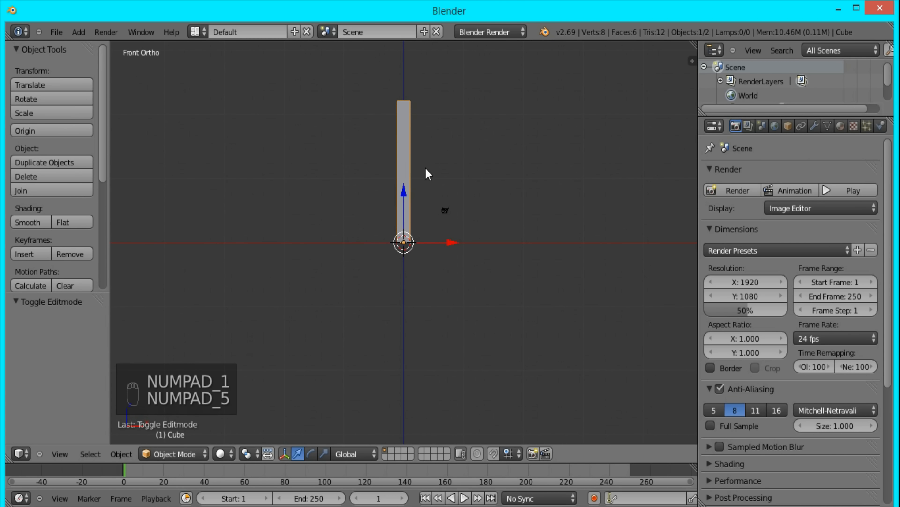
pyautogui.scroll(2, 412, 118)
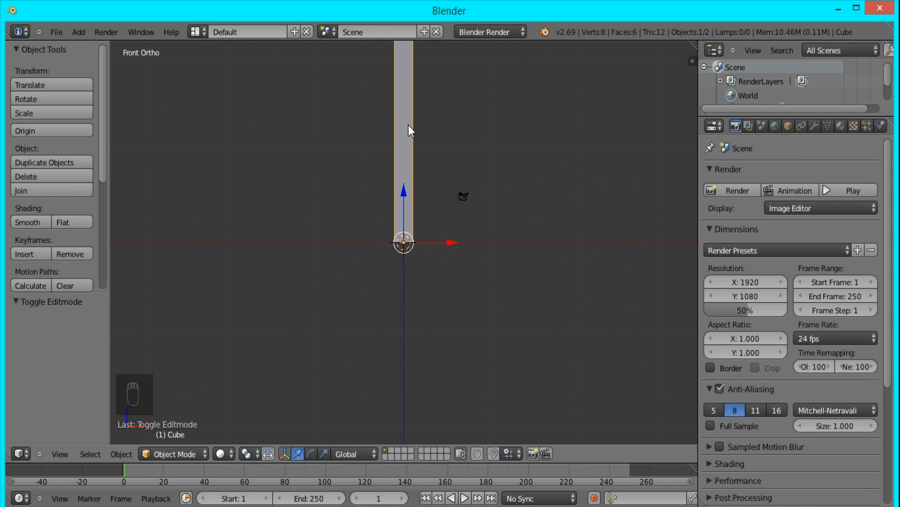
pyautogui.press('m')
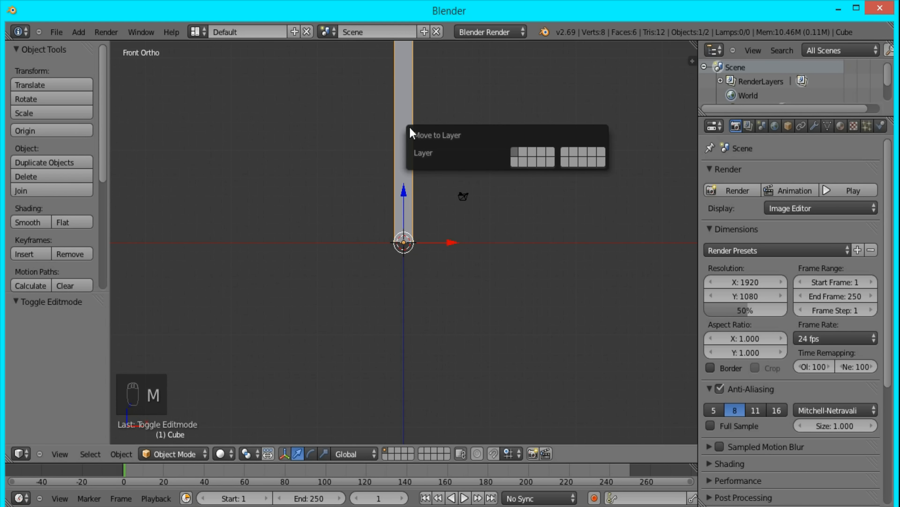
pyautogui.click(524, 153)
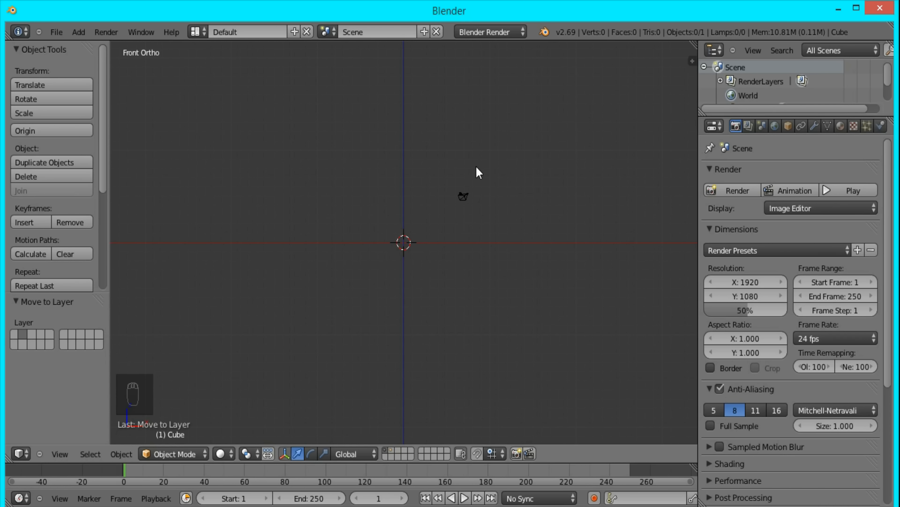
pyautogui.click(393, 450)
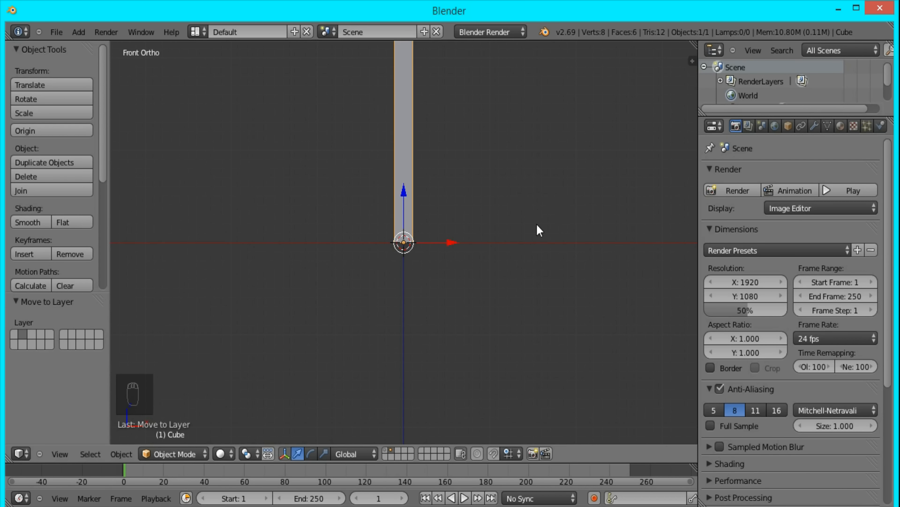
pyautogui.click(387, 449)
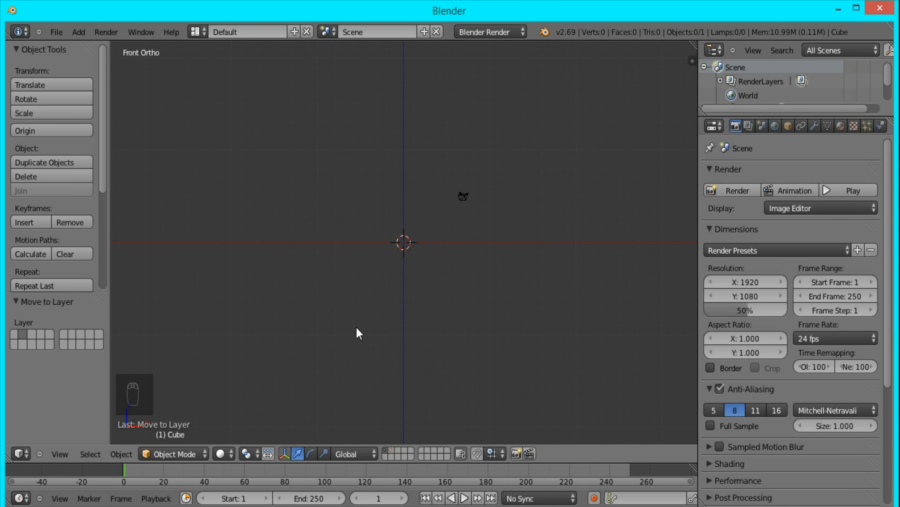
# - Add a cylinder mesh at the origin and rotate it 90° about the Y axis
pyautogui.hotkey('shift', 'a')
pyautogui.moveTo(358, 305)
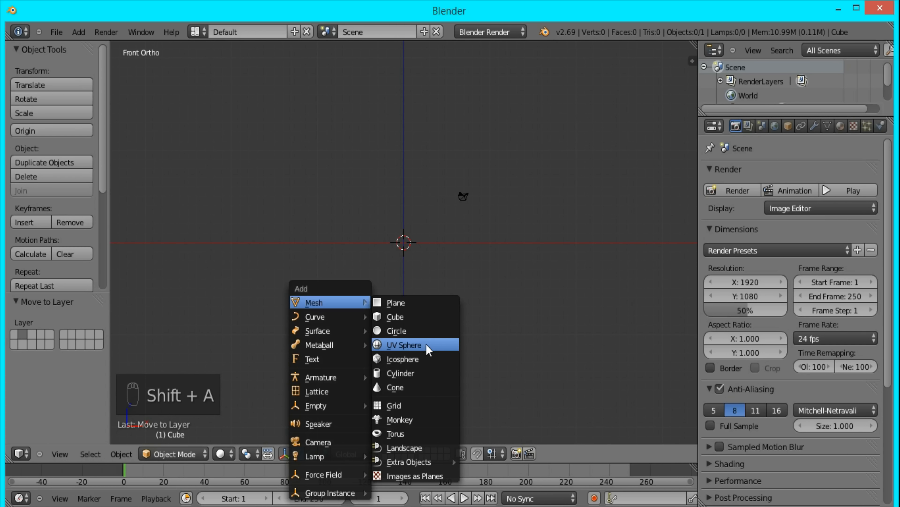
pyautogui.click(420, 375)
pyautogui.write('r')
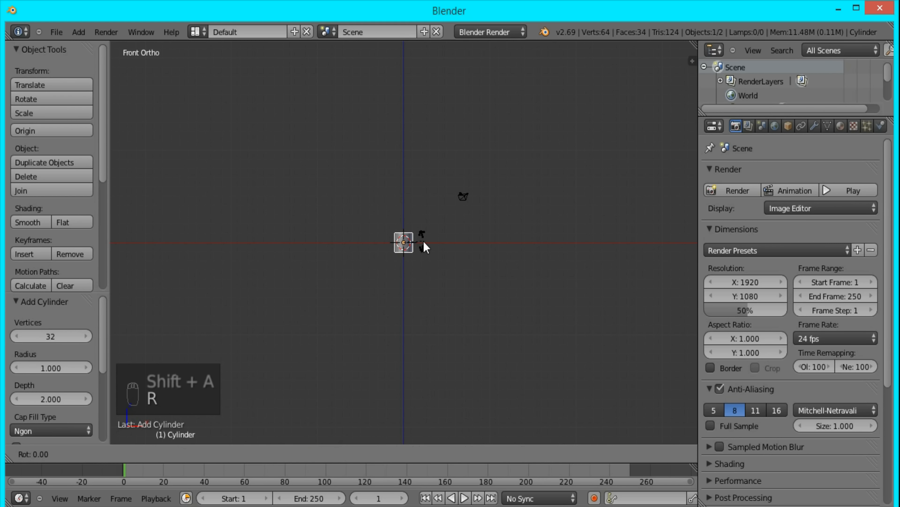
pyautogui.write('90')
pyautogui.press('Return')
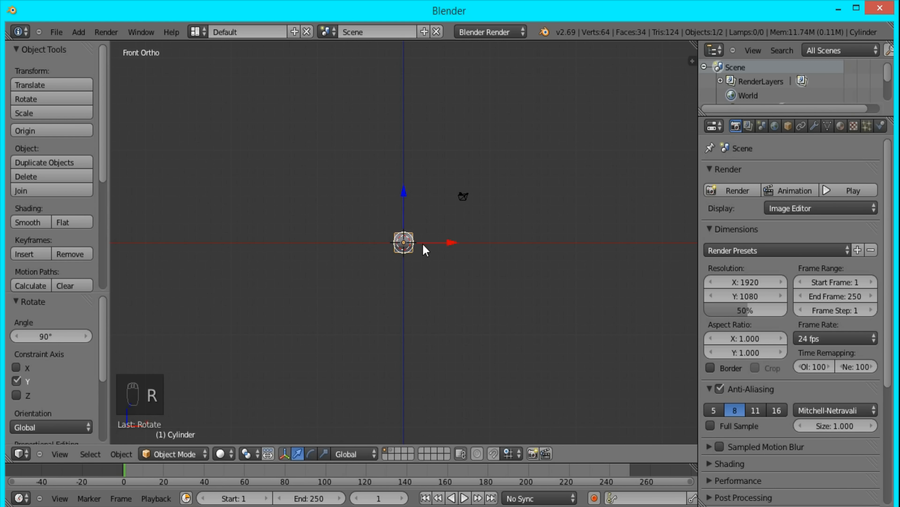
# - In wireframe Edit Mode, delete the cylinder's vertices on the positive Y side, keeping those on the centre line
pyautogui.scroll(8, 440, 312)
pyautogui.press('KP_3')
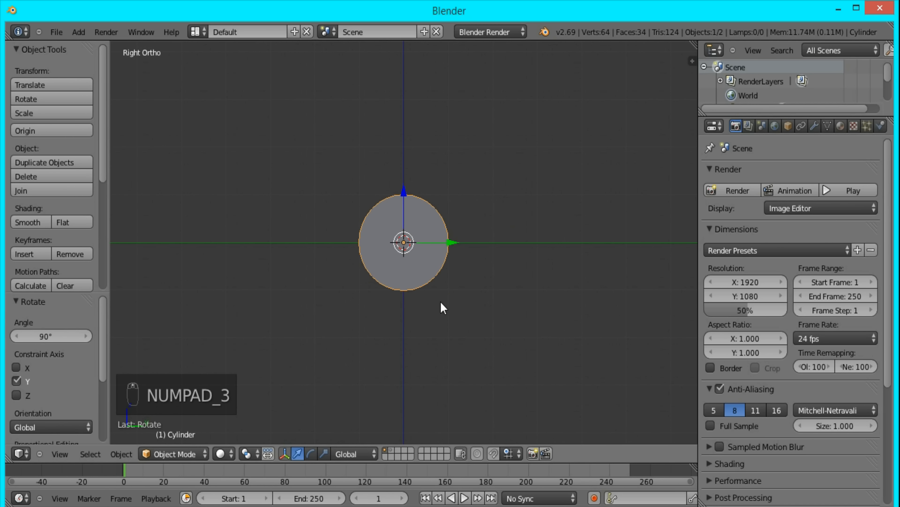
pyautogui.press('Tab')
pyautogui.scroll(3, 415, 335)
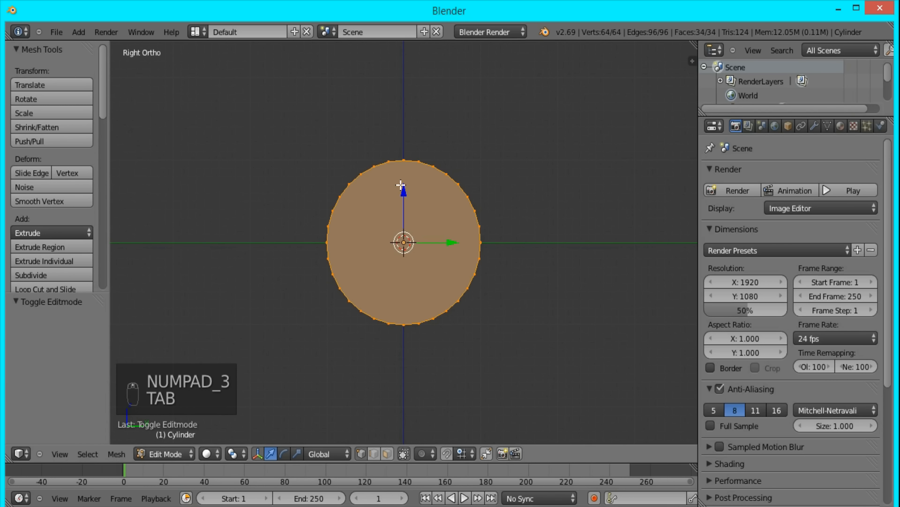
pyautogui.press('z')
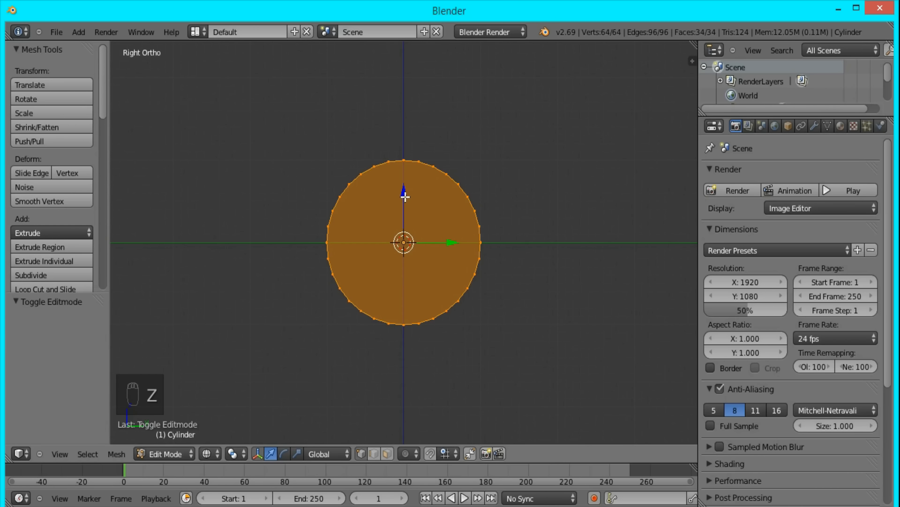
pyautogui.press('b')
pyautogui.rightClick(421, 139)
pyautogui.press('a')
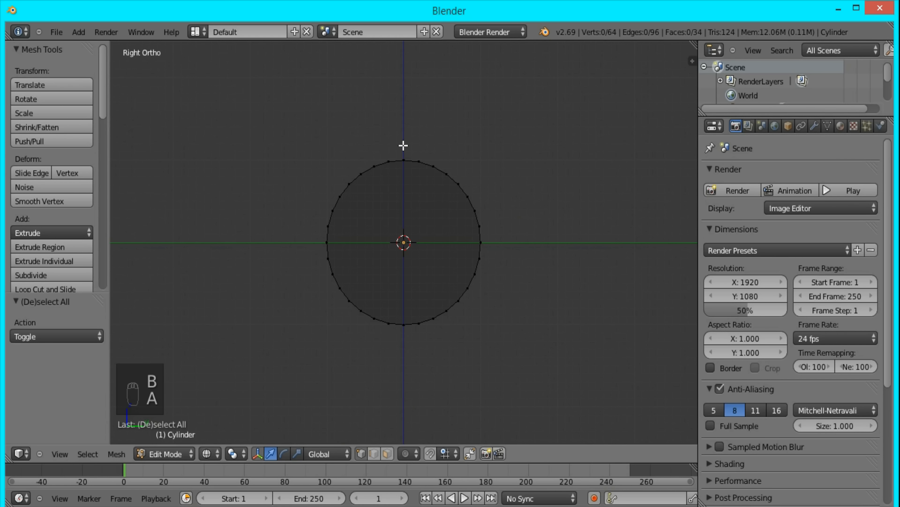
pyautogui.press('b')
pyautogui.moveTo(410, 142); pyautogui.dragTo(615, 413)
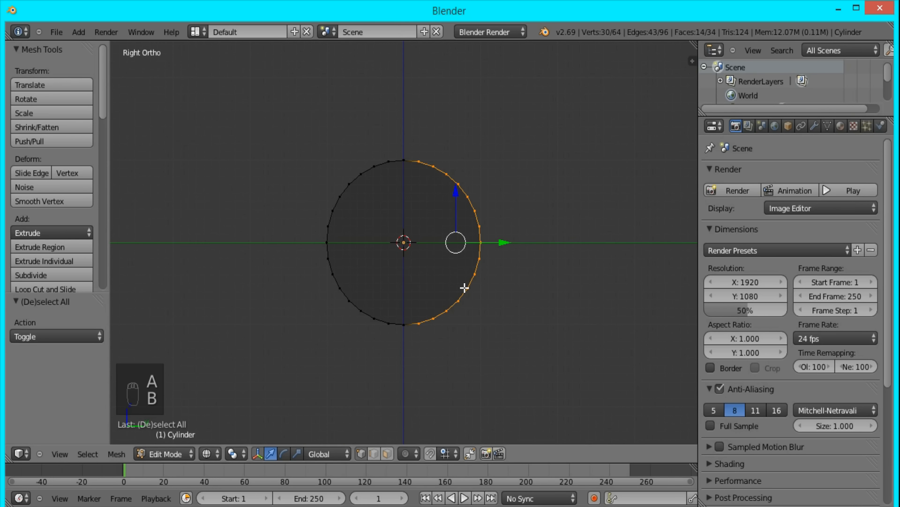
pyautogui.press('Delete')
pyautogui.click(441, 278)
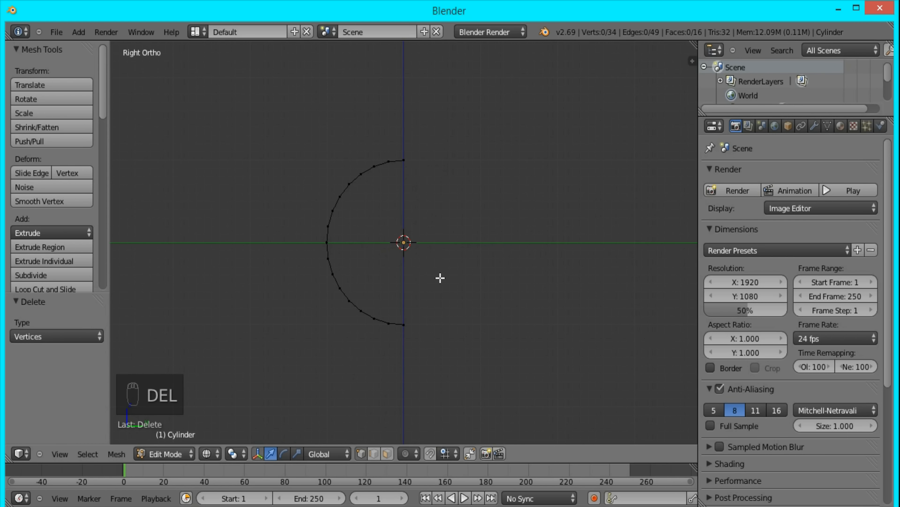
# - Scale the entire half-cylinder mesh by 5 along the X axis
pyautogui.press('KP_1')
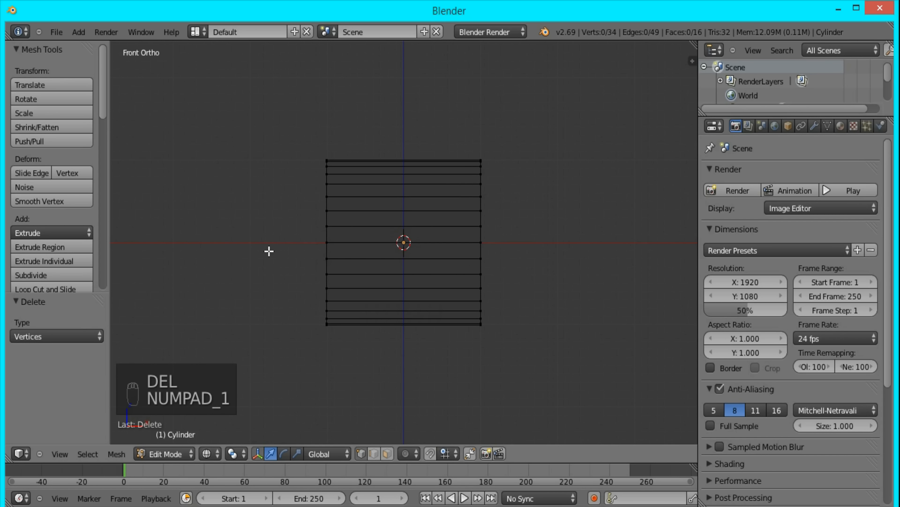
pyautogui.press('a')
pyautogui.press('a')
pyautogui.press('s')
pyautogui.write('x5')
pyautogui.press('Return')
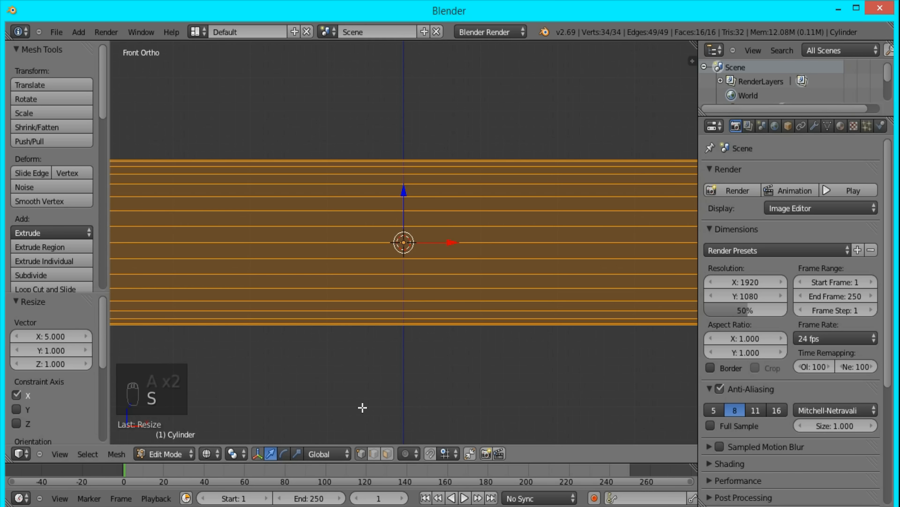
pyautogui.scroll(-6, 362, 408)
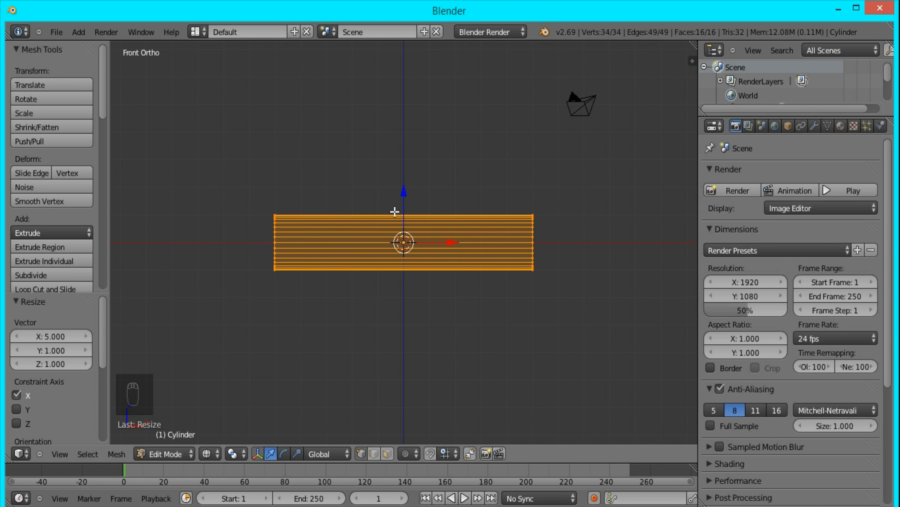
# - Add 40 evenly spaced loop cuts across the length of the half-cylinder and return to Object Mode
pyautogui.hotkey('ctrl', 'r')
pyautogui.scroll(5, 414, 221)
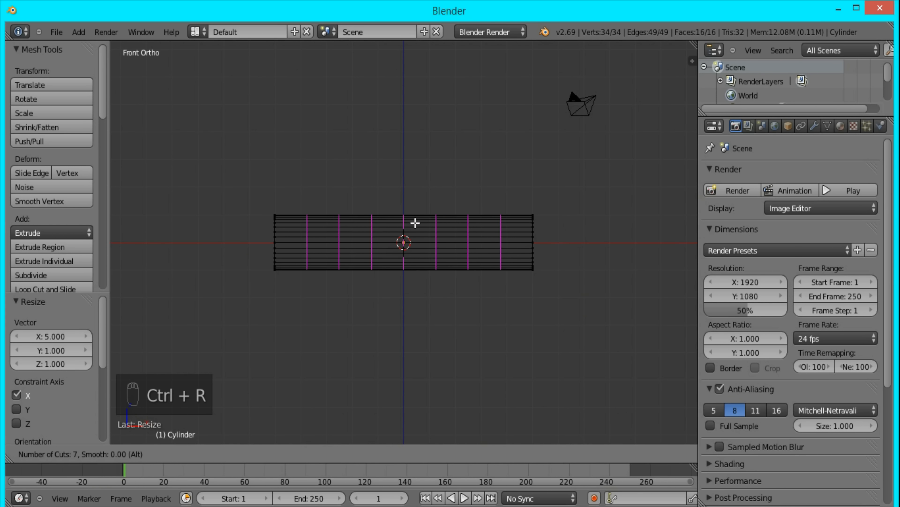
pyautogui.scroll(17, 428, 236)
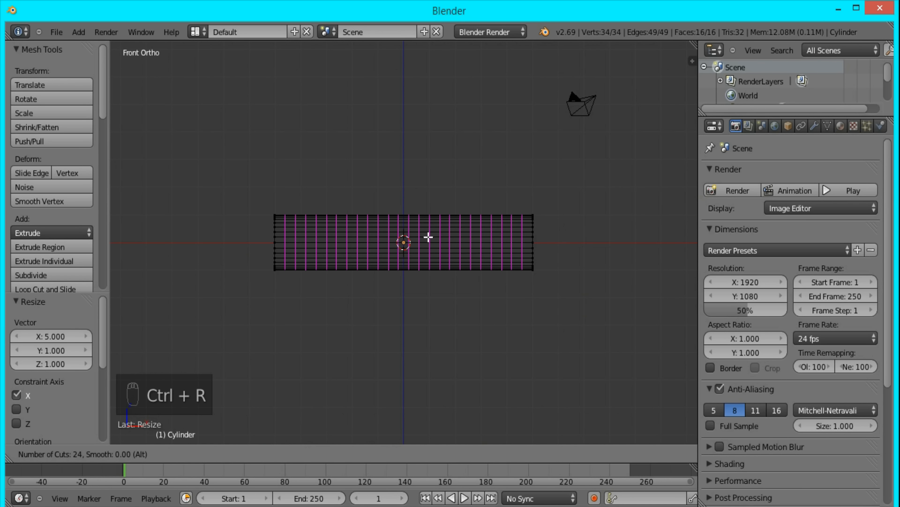
pyautogui.scroll(3, 427, 237)
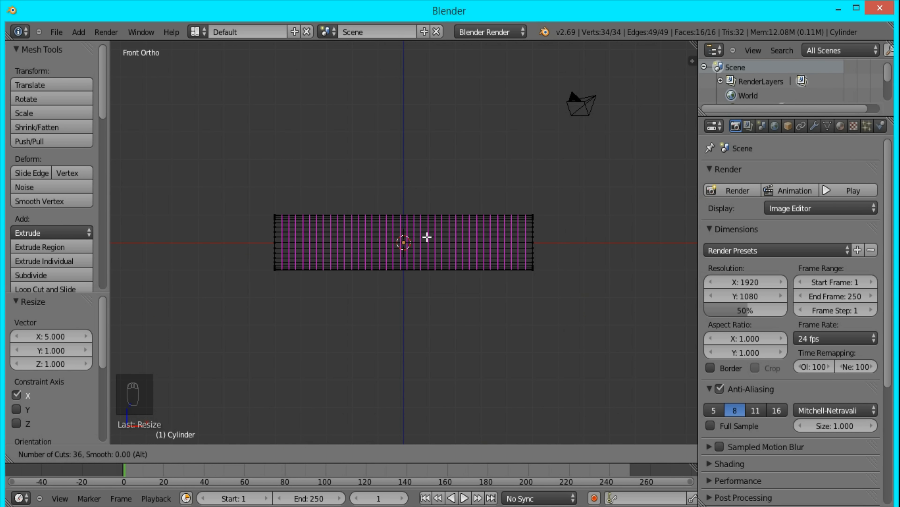
pyautogui.scroll(3, 427, 237)
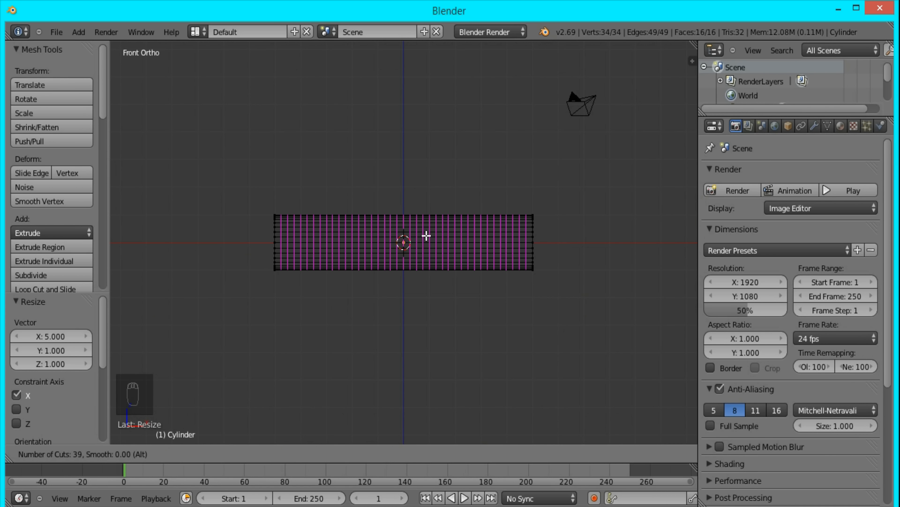
pyautogui.scroll(1, 426, 235)
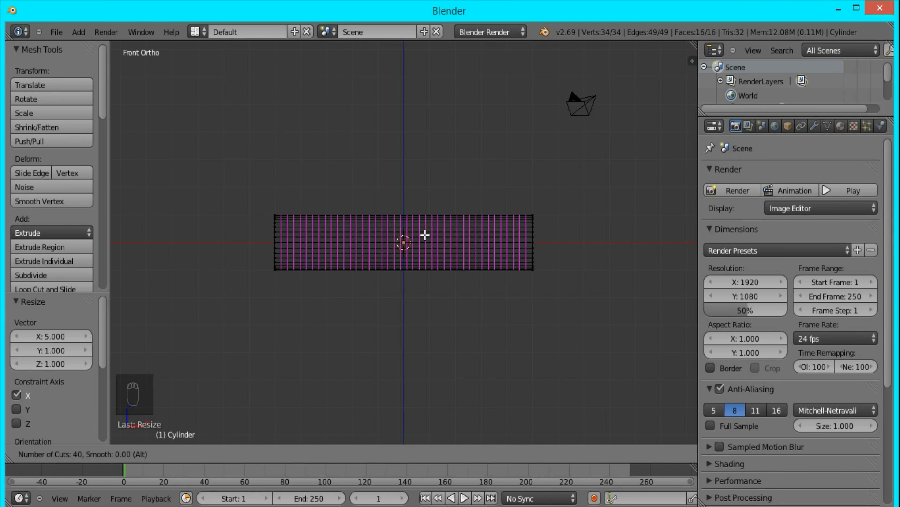
pyautogui.click(425, 235)
pyautogui.rightClick(424, 232)
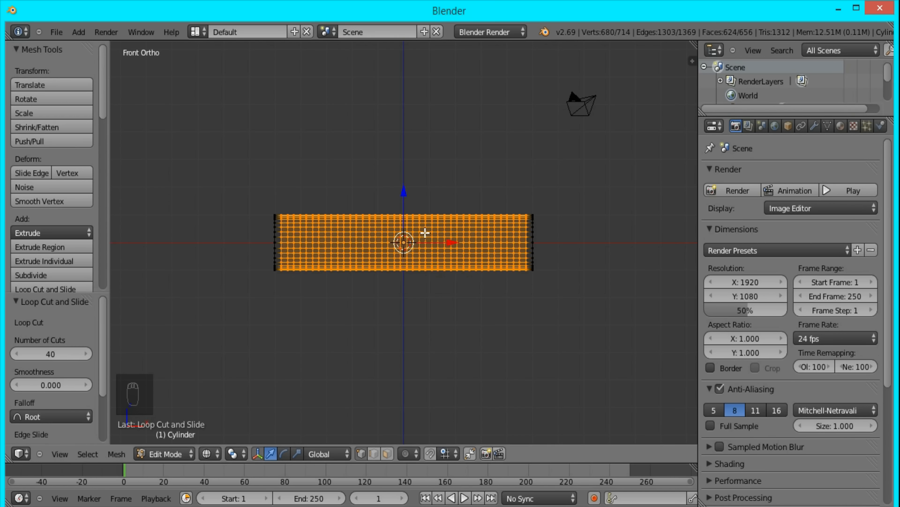
pyautogui.press('Tab')
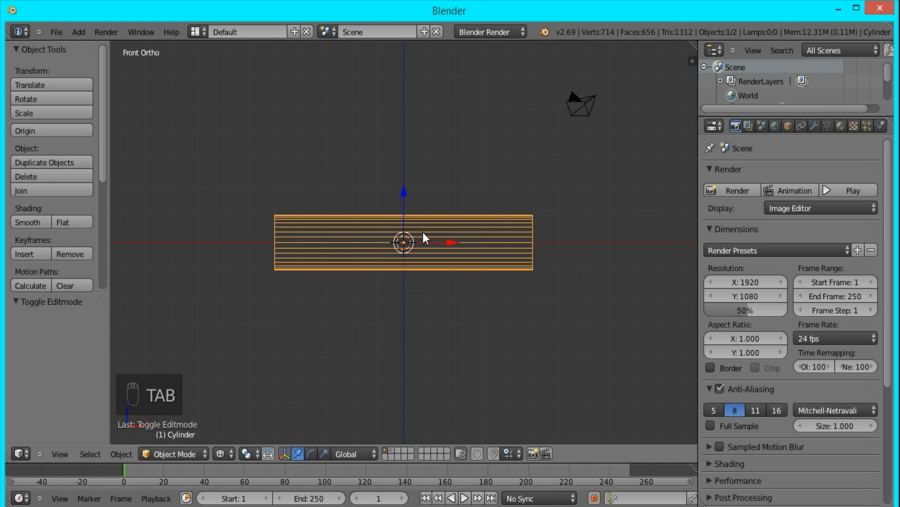
# - Add a Subdivision Surface modifier to the half-cylinder and shade it smooth, displayed in solid view
pyautogui.click(815, 125)
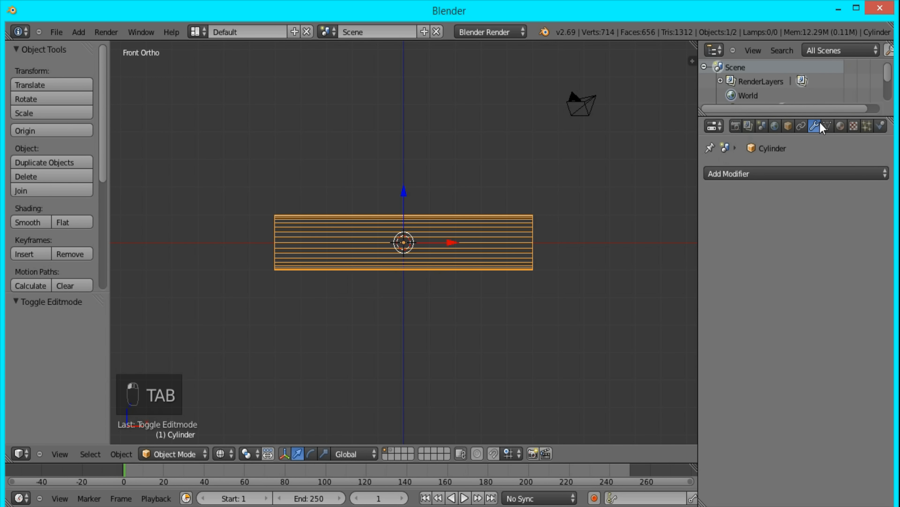
pyautogui.click(768, 173)
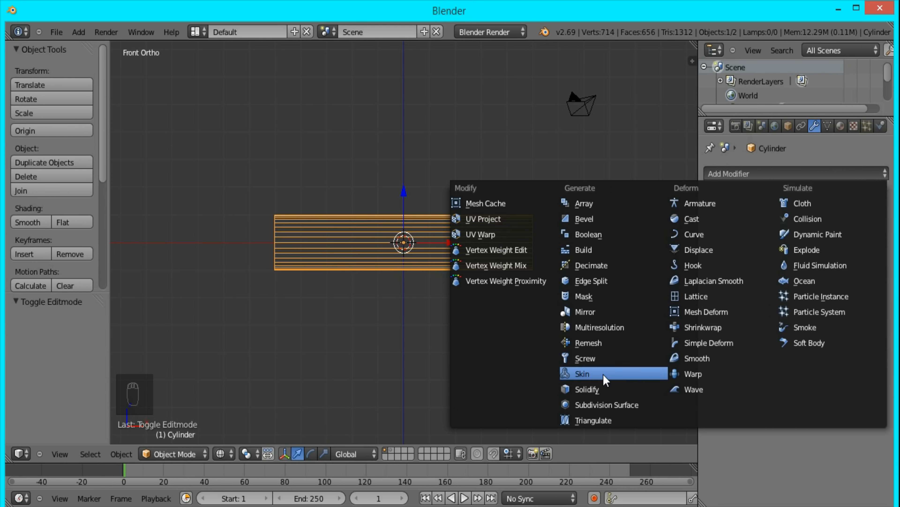
pyautogui.click(607, 407)
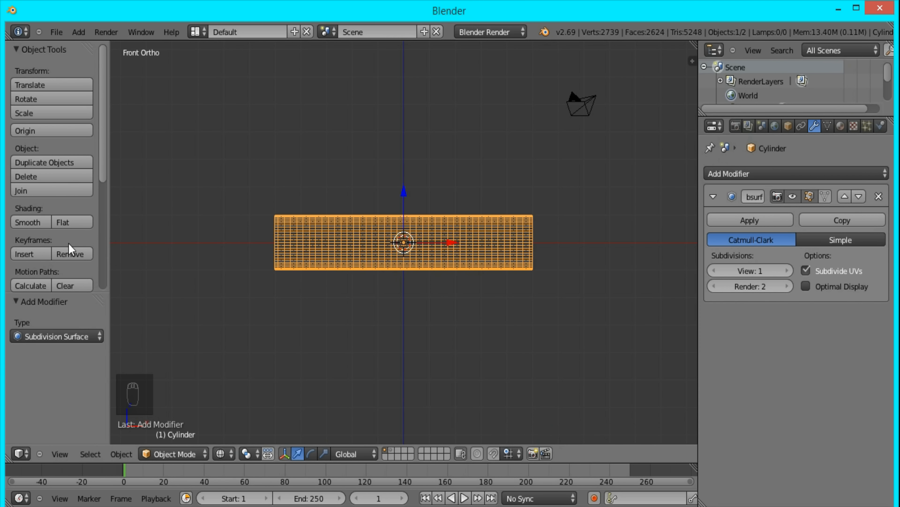
pyautogui.click(29, 222)
pyautogui.press('z')
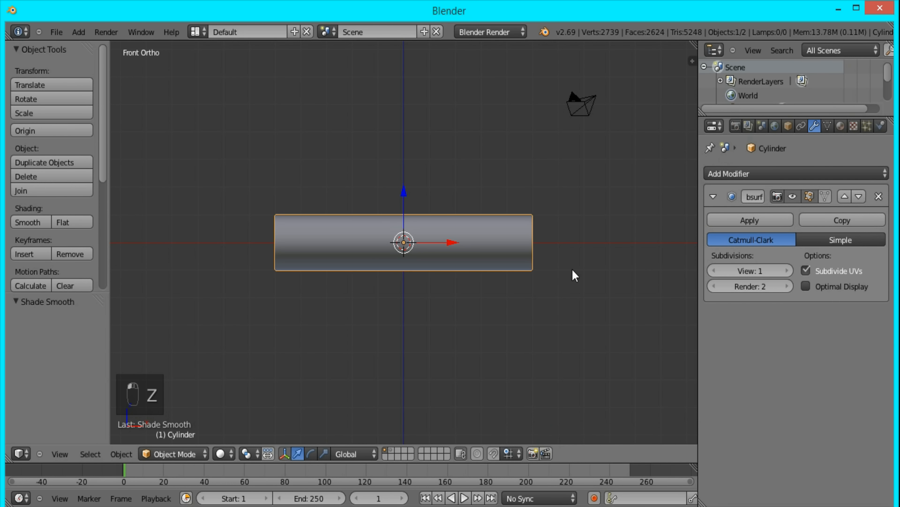
# - Add a particle system of type Hair to the half-cylinder and enable its Advanced settings
pyautogui.scroll(5, 573, 271)
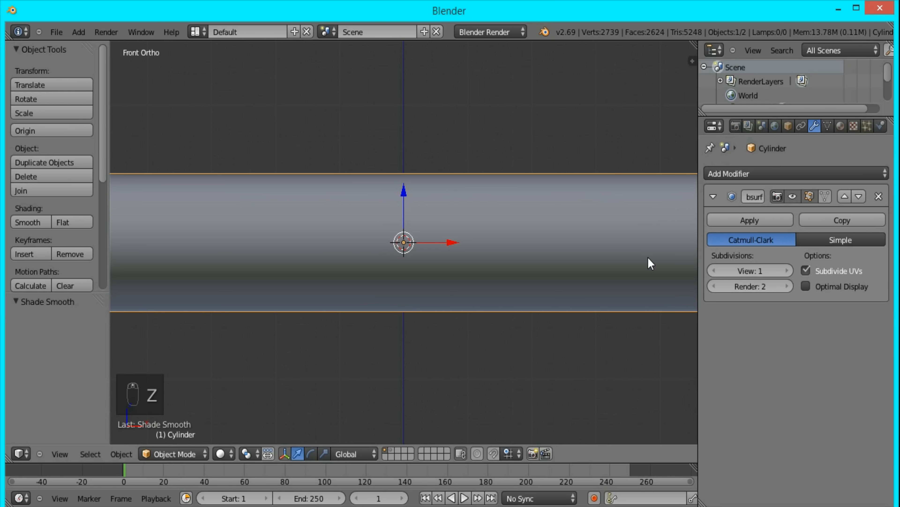
pyautogui.click(868, 127)
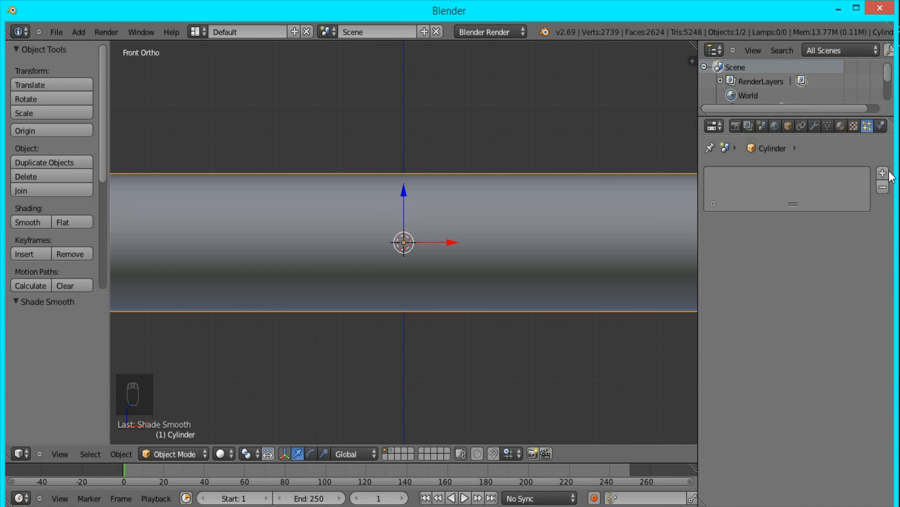
pyautogui.click(882, 174)
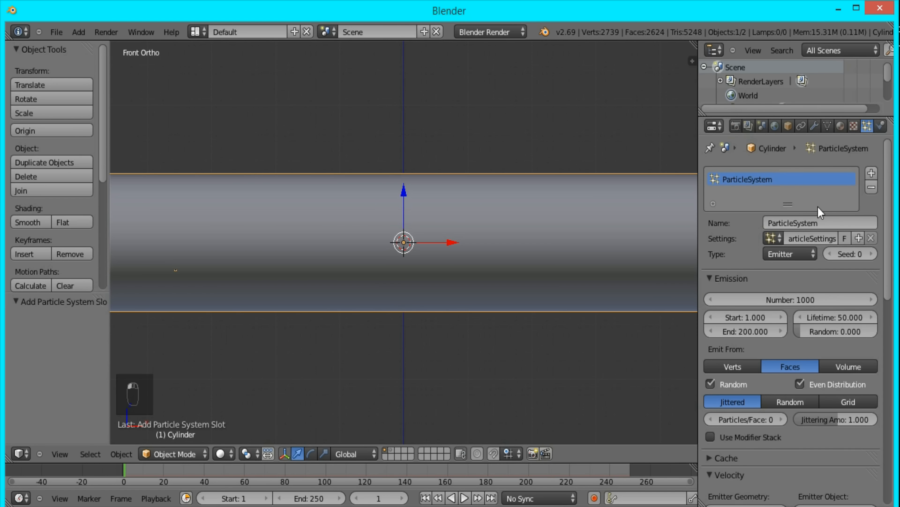
pyautogui.click(796, 254)
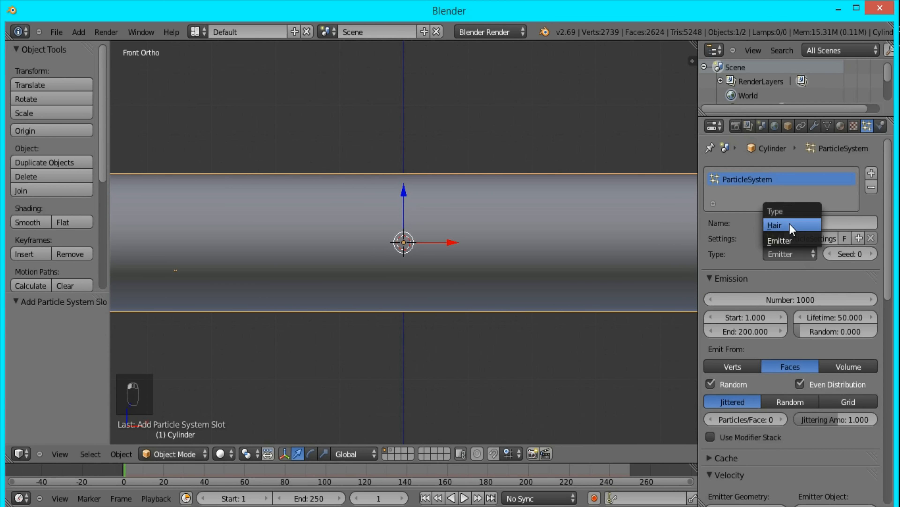
pyautogui.click(789, 223)
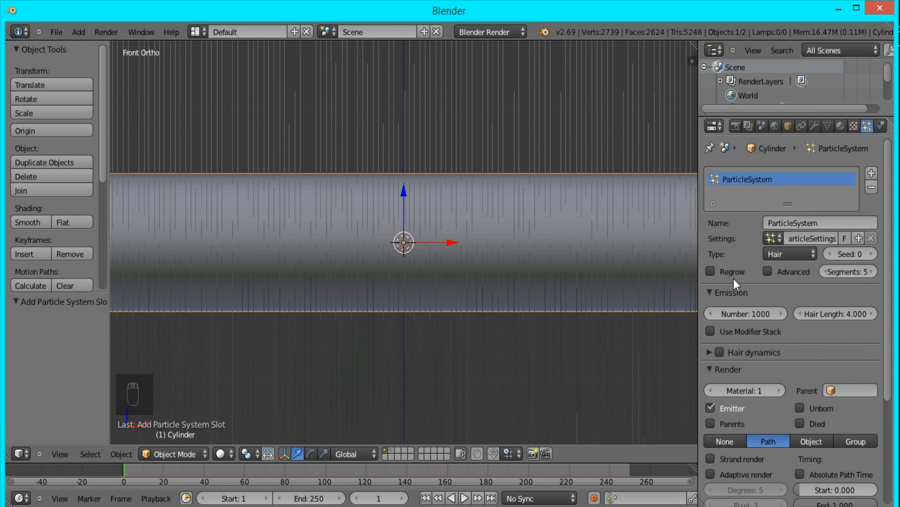
pyautogui.click(769, 271)
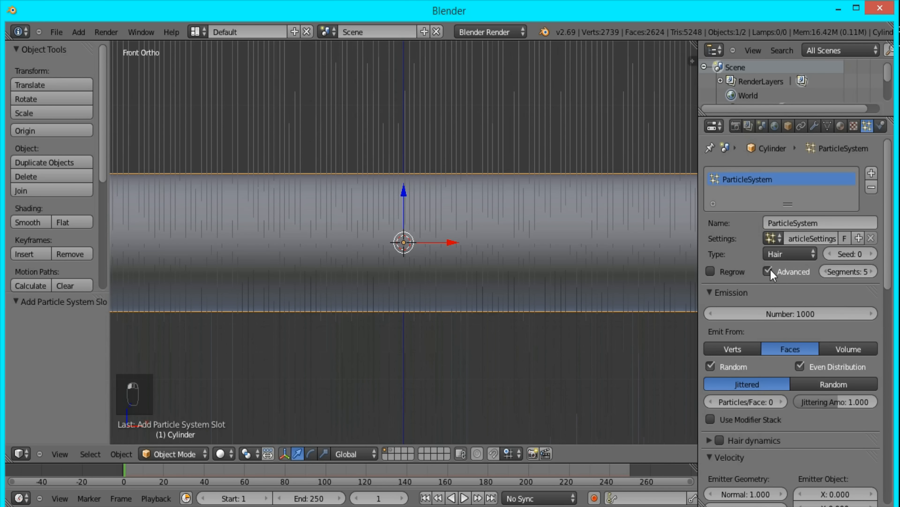
# - Set the hair particle number to 2624, matching the half-cylinder's face count
pyautogui.scroll(-5, 506, 136)
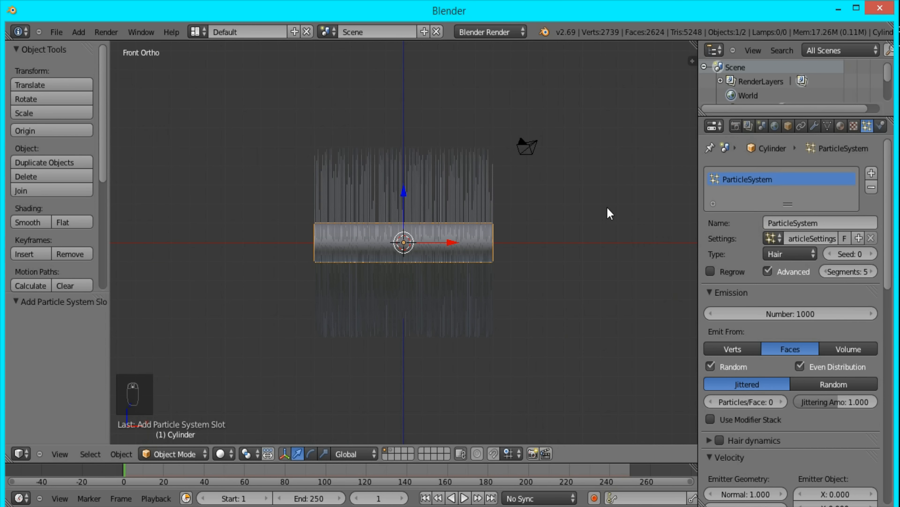
pyautogui.moveTo(410, 303); pyautogui.dragTo(249, 302, button='middle')
pyautogui.moveTo(378, 279); pyautogui.dragTo(463, 238, button='middle')
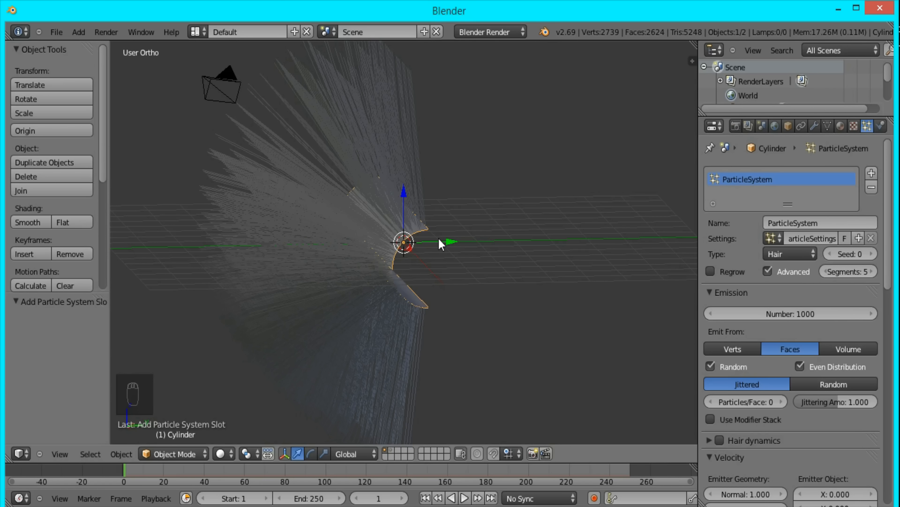
pyautogui.click(790, 254)
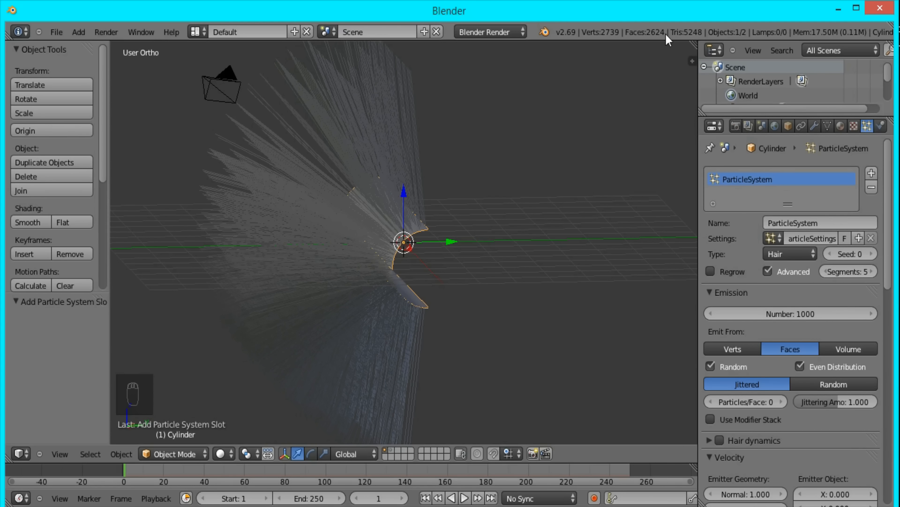
pyautogui.click(793, 313)
pyautogui.write('2624')
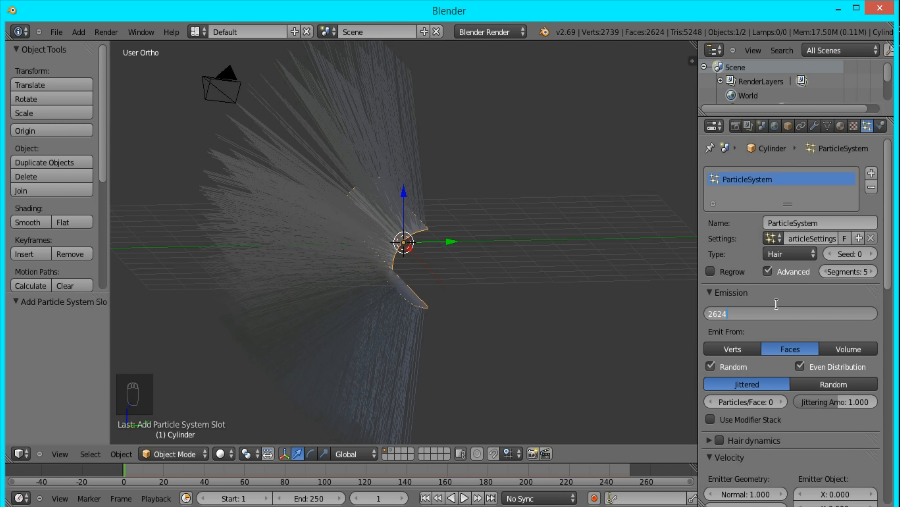
pyautogui.press('Return')
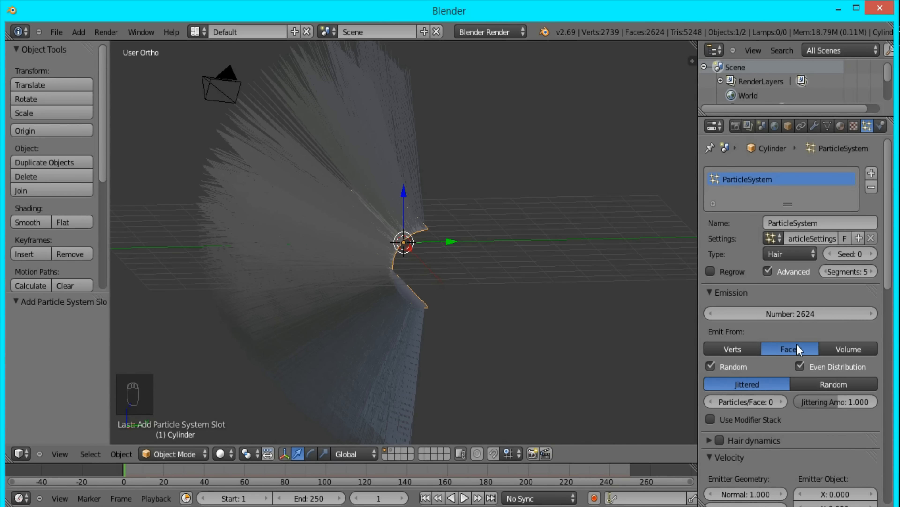
# - Render the hair particles as objects, using Cube as the dupli object
pyautogui.scroll(-10, 790, 357)
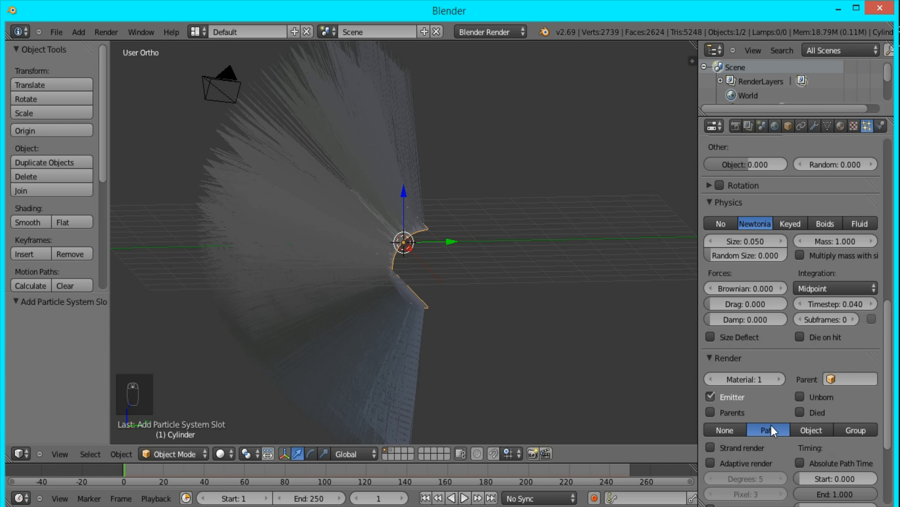
pyautogui.scroll(-4, 771, 428)
pyautogui.click(812, 373)
pyautogui.click(816, 391)
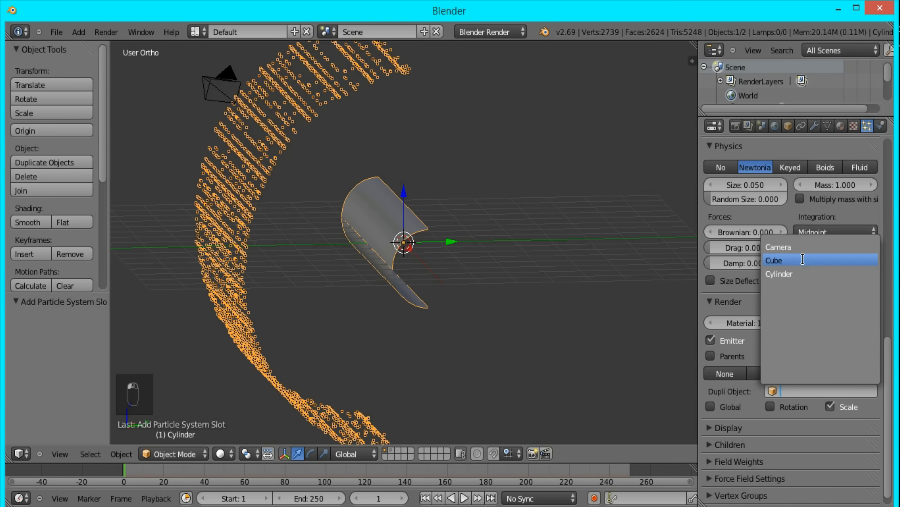
pyautogui.click(802, 260)
# - Turn off rendering of the emitter and enable Rotation for the duplicated particle objects
pyautogui.click(710, 340)
pyautogui.scroll(6, 430, 261)
pyautogui.moveTo(430, 261); pyautogui.dragTo(313, 251, button='middle')
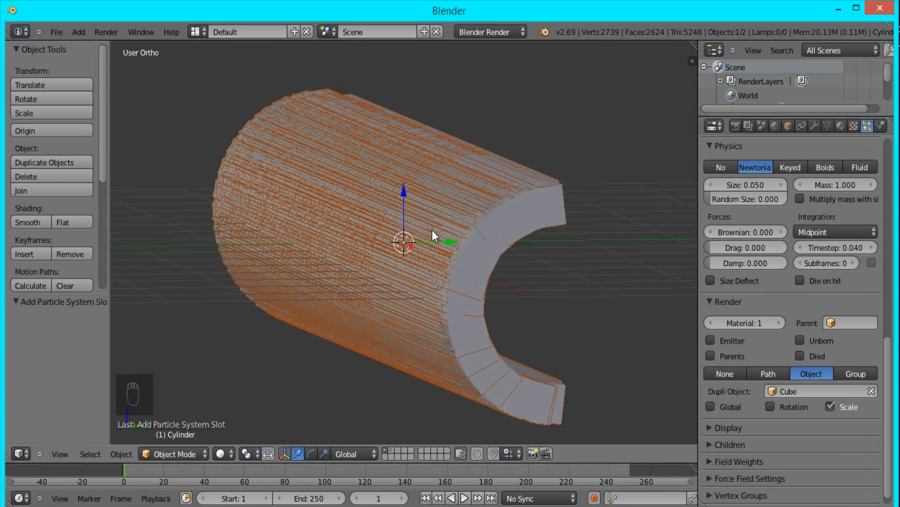
pyautogui.click(771, 406)
# - Show the second layer together with the first and rotate the tall box 90° about the global Y axis
pyautogui.keyDown('shift'); pyautogui.click(391, 449); pyautogui.keyUp('shift')
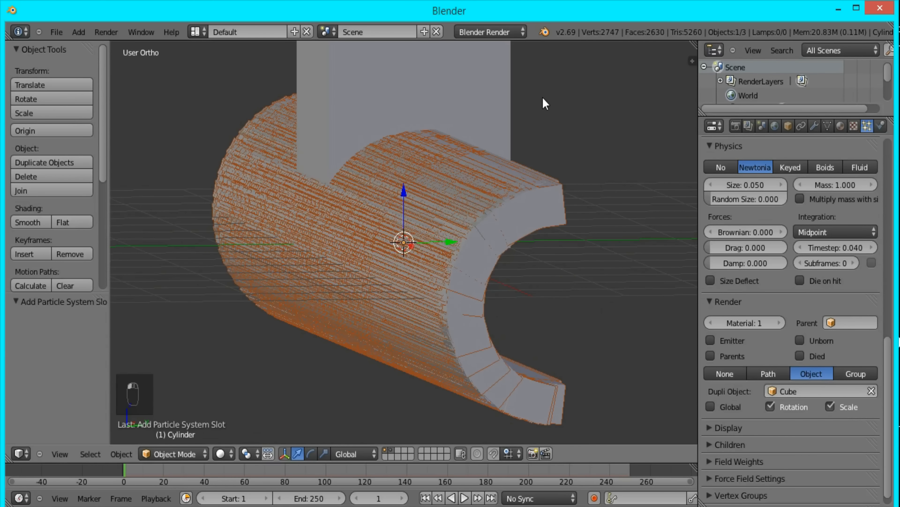
pyautogui.scroll(-5, 532, 103)
pyautogui.rightClick(424, 103)
pyautogui.scroll(1, 412, 256)
pyautogui.keyDown('shift'); pyautogui.moveTo(412, 256); pyautogui.dragTo(428, 306, button='middle'); pyautogui.keyUp('shift')
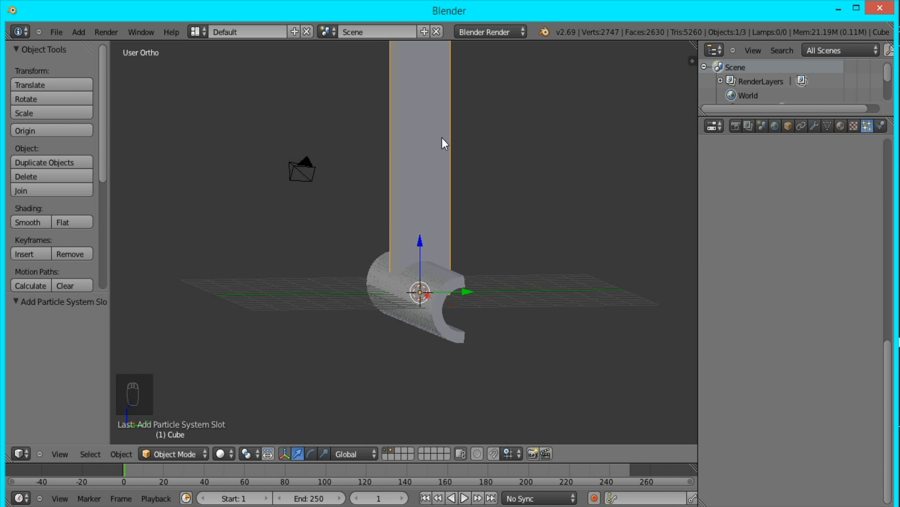
pyautogui.press('r')
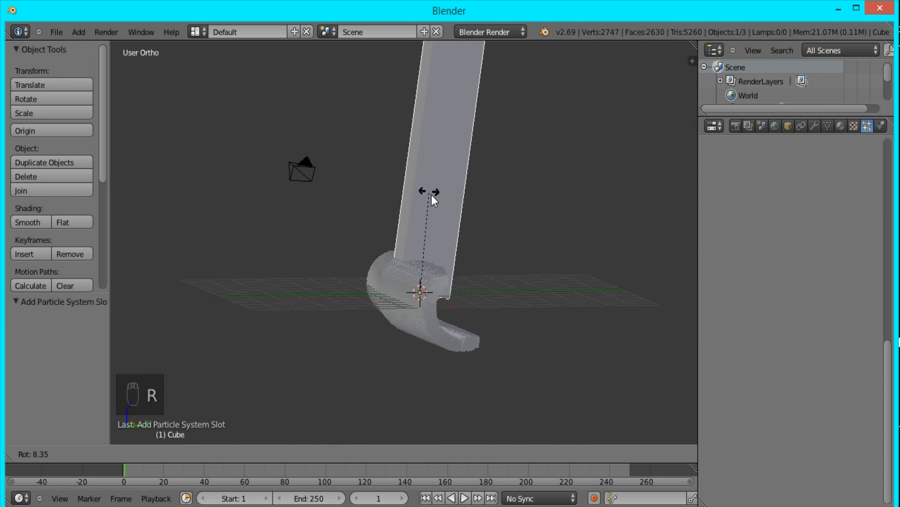
pyautogui.press('y')
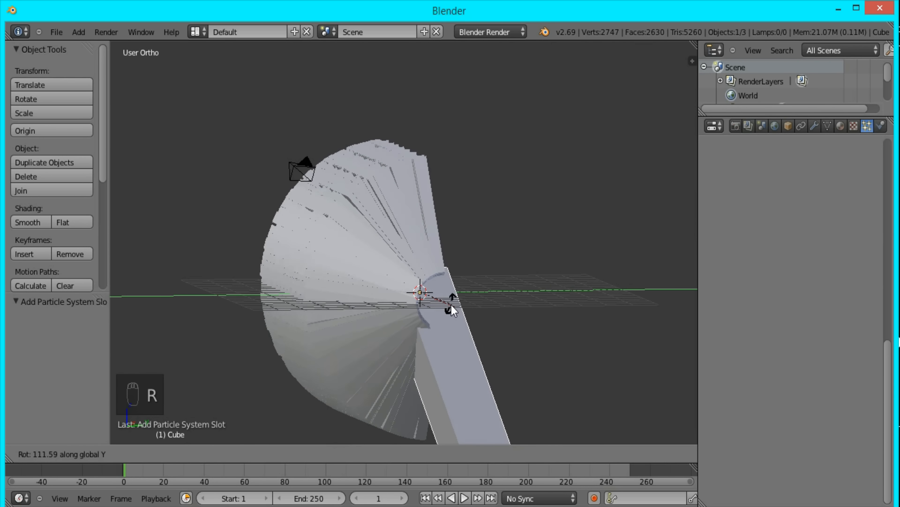
pyautogui.write('90')
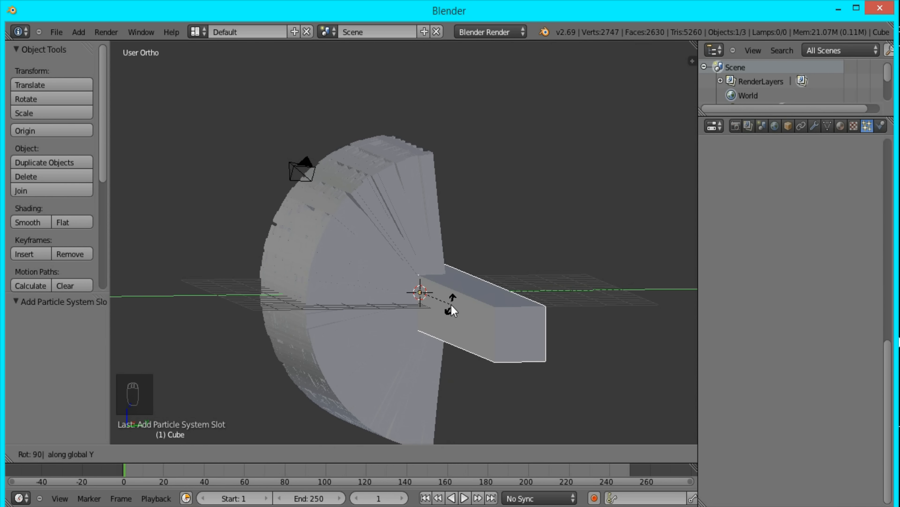
pyautogui.press('Return')
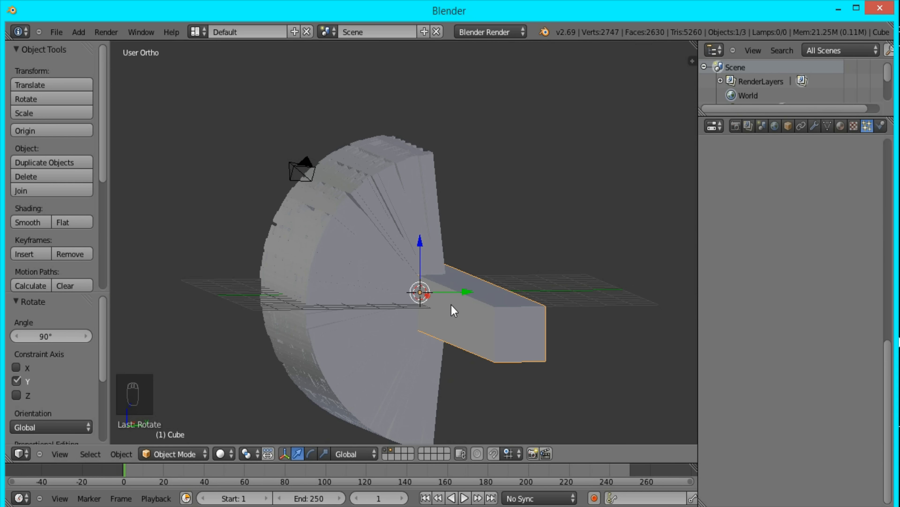
# - With only the first layer visible, set the half-cylinder's particle size to 0.010
pyautogui.click(387, 451)
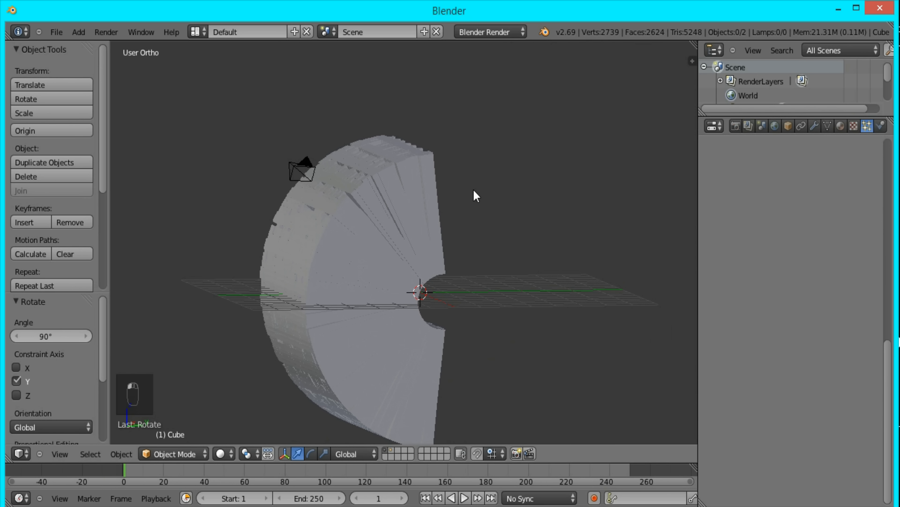
pyautogui.rightClick(415, 286)
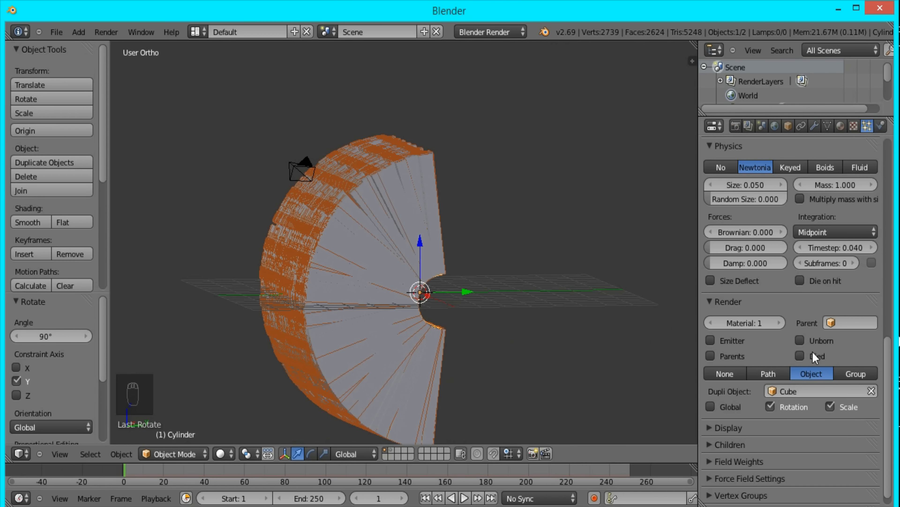
pyautogui.scroll(8, 762, 301)
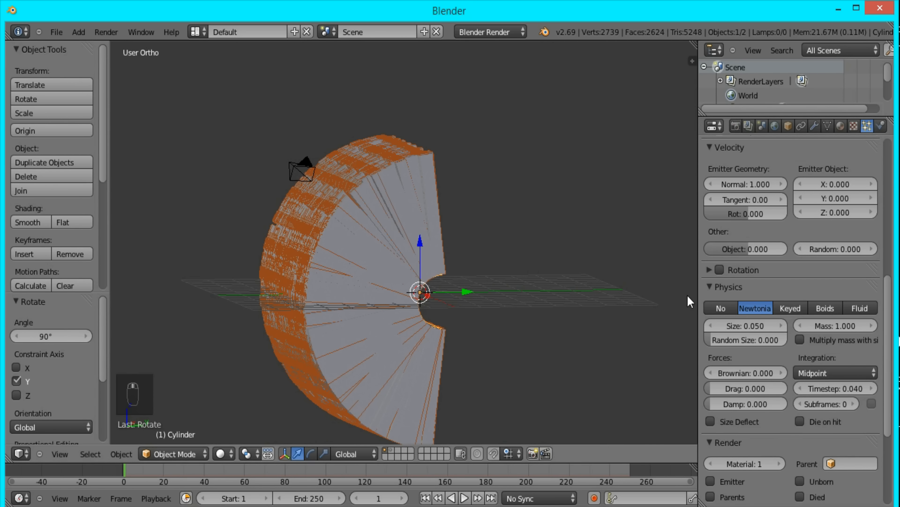
pyautogui.moveTo(763, 326); pyautogui.dragTo(574, 339)
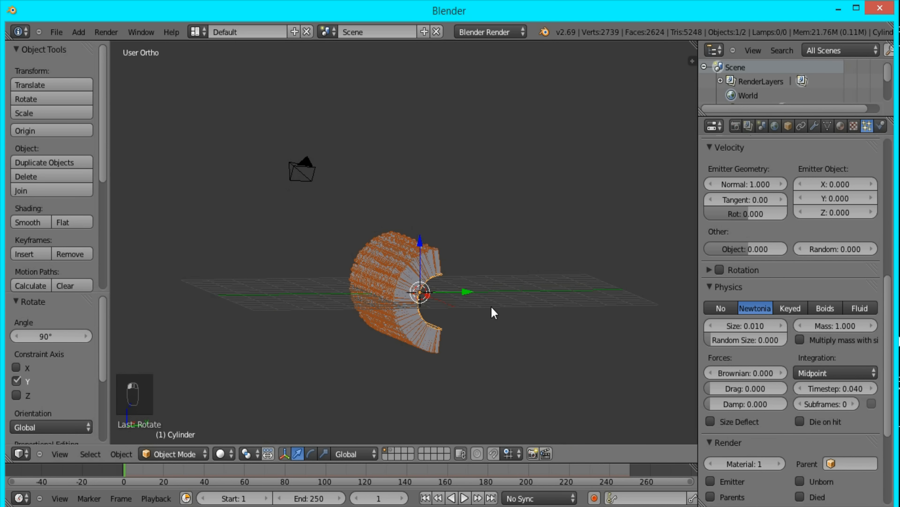
# - Set the half-cylinder particles' random size to 0.500
pyautogui.scroll(6, 497, 316)
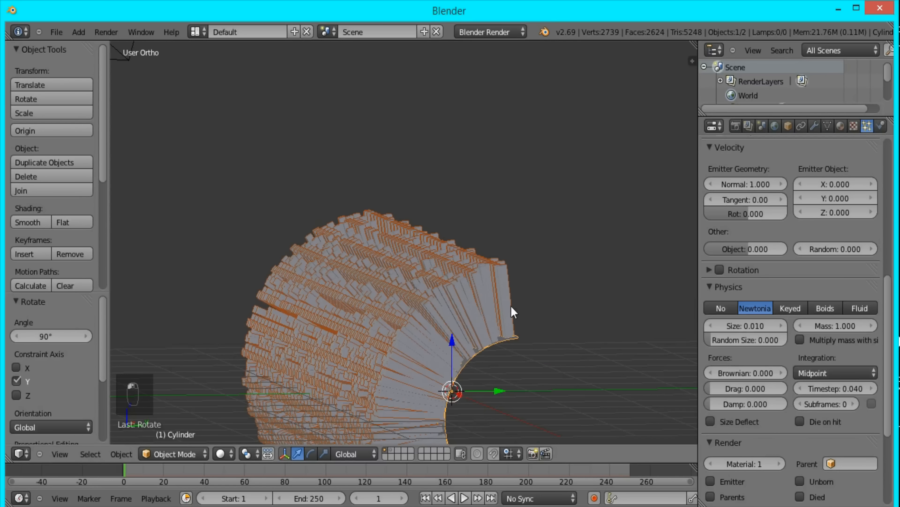
pyautogui.click(735, 341)
pyautogui.write('.')
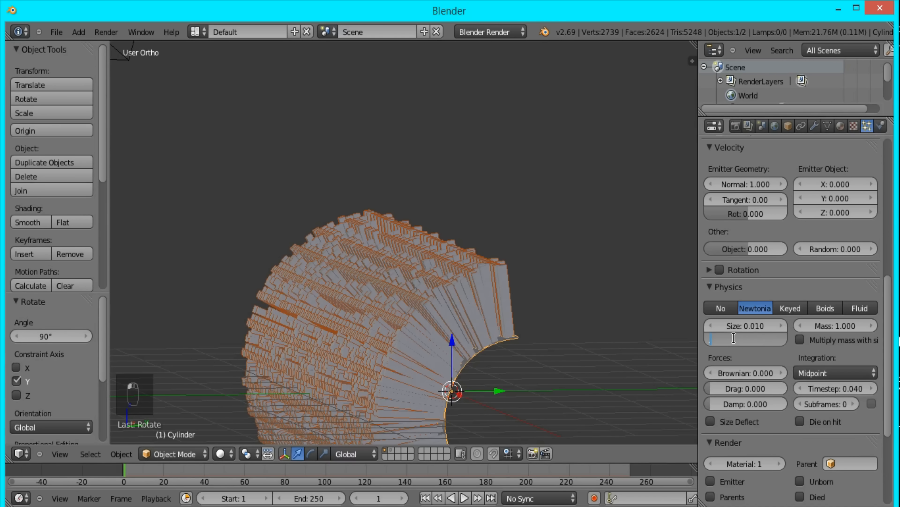
pyautogui.write('5')
pyautogui.press('Return')
pyautogui.scroll(4, 528, 351)
pyautogui.keyDown('shift'); pyautogui.moveTo(535, 343); pyautogui.dragTo(546, 195, button='middle'); pyautogui.keyUp('shift')
pyautogui.moveTo(745, 335); pyautogui.dragTo(794, 341)
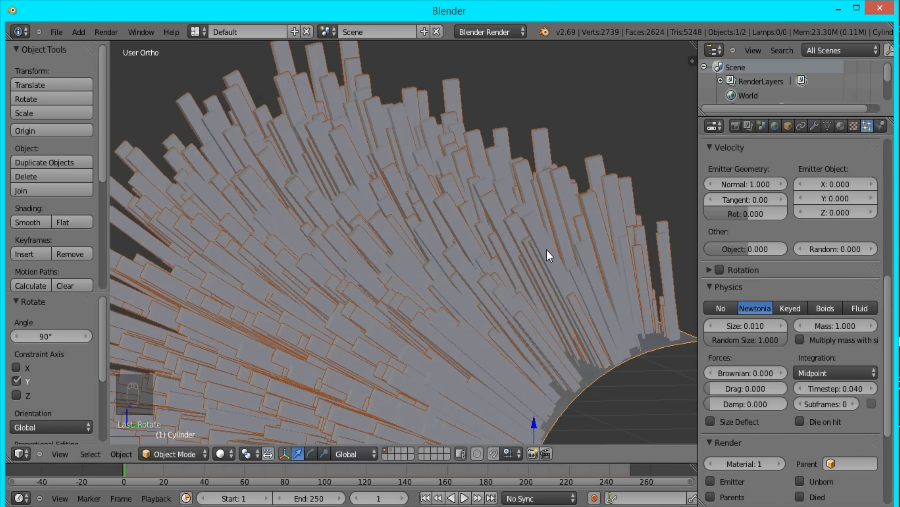
pyautogui.scroll(-5, 547, 249)
pyautogui.moveTo(744, 340); pyautogui.dragTo(766, 339)
# - Align the camera to the front view and clear its location so it sits at the origin
pyautogui.press('KP_1')
pyautogui.press('ctrl+alt+KP_0')
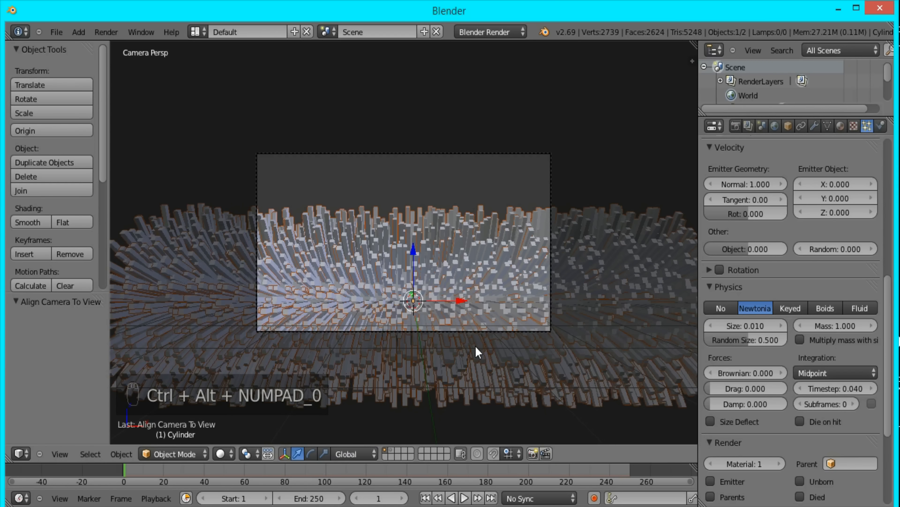
pyautogui.rightClick(552, 154)
pyautogui.hotkey('alt', 'g')
pyautogui.moveTo(564, 218); pyautogui.dragTo(440, 273, button='middle')
pyautogui.scroll(-9, 439, 272)
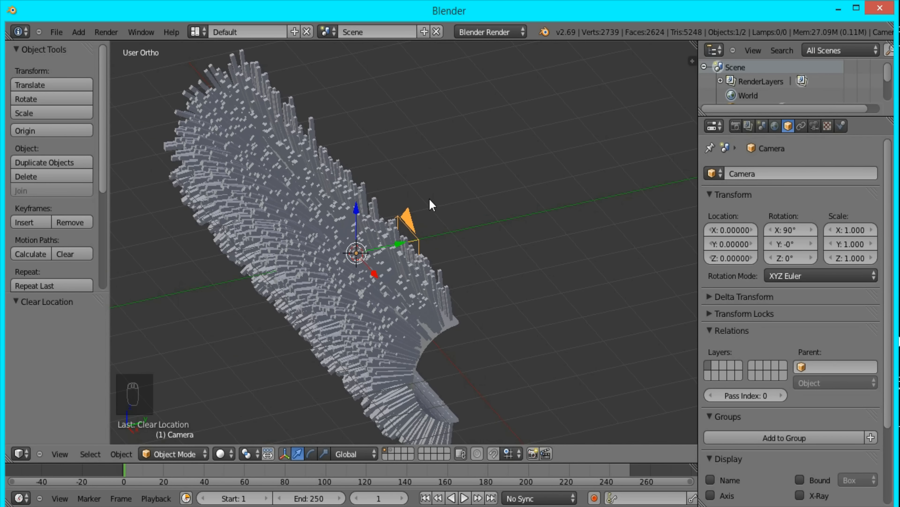
# - Move the camera back along its local Z axis to about -6.25 on Y, and set the render engine to Cycles Render
pyautogui.press('KP_0')
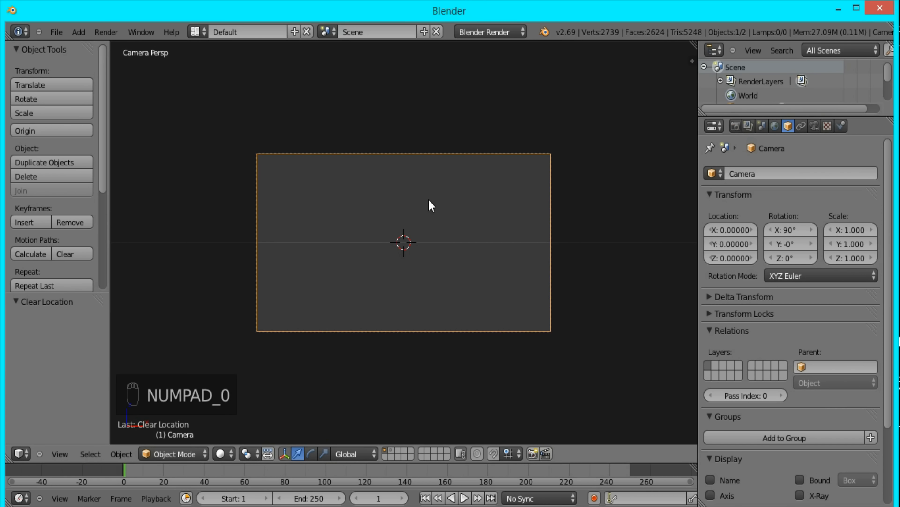
pyautogui.press('g')
pyautogui.press('z')
pyautogui.press('z')
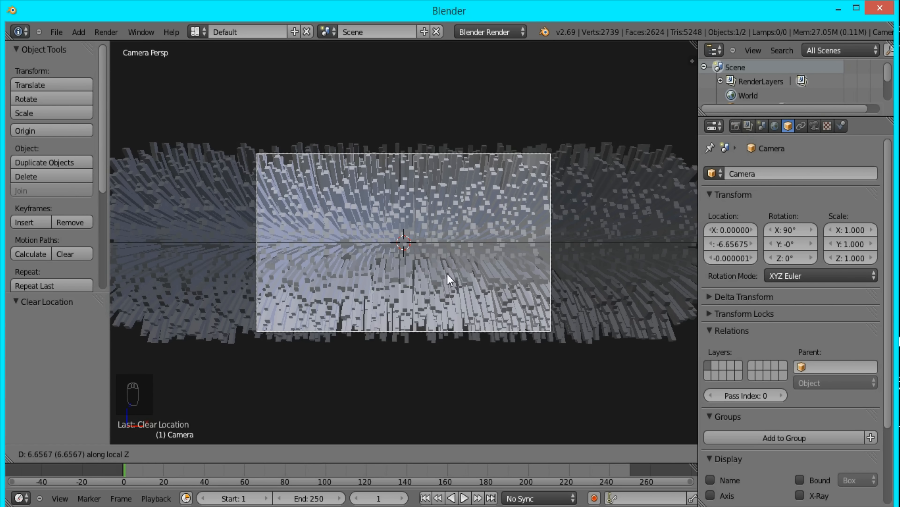
pyautogui.click(449, 277)
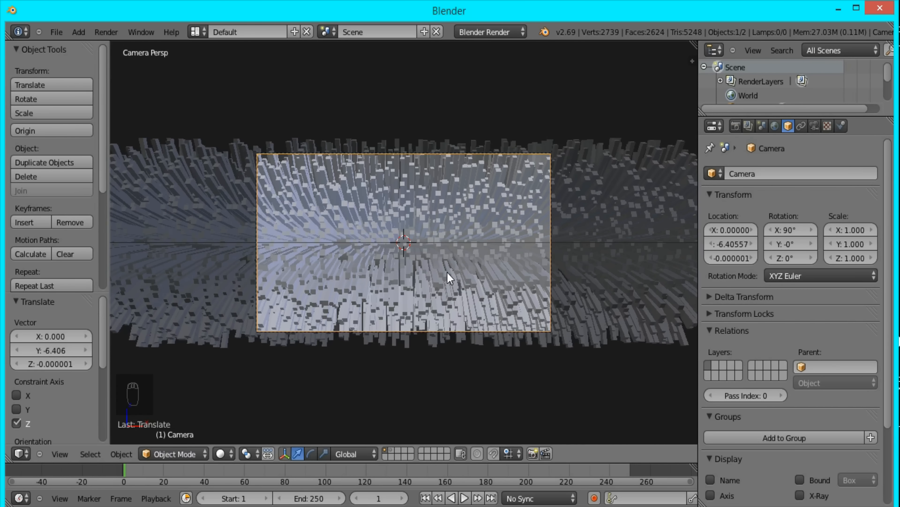
pyautogui.press('g')
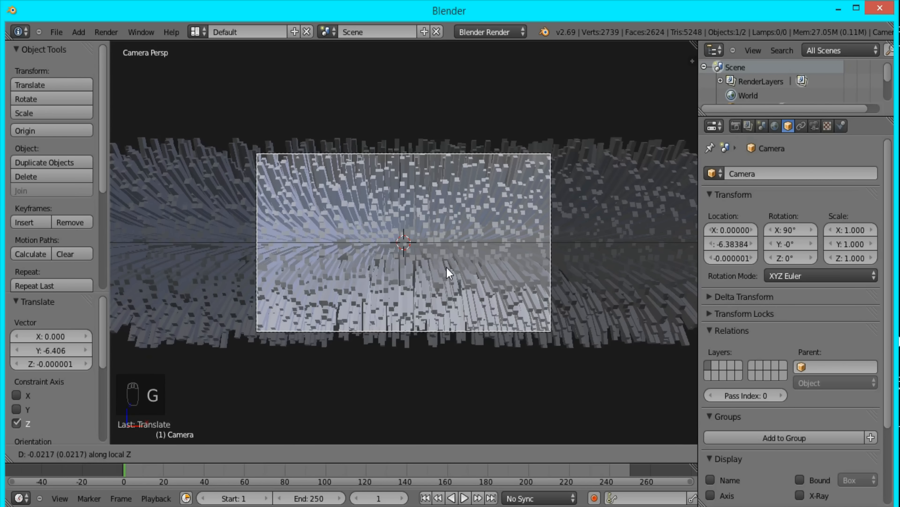
pyautogui.click(453, 265)
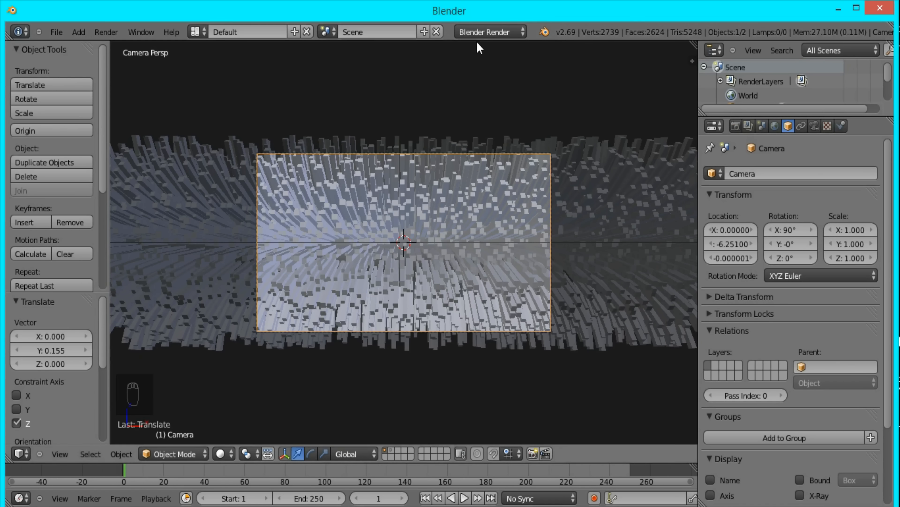
pyautogui.click(482, 32)
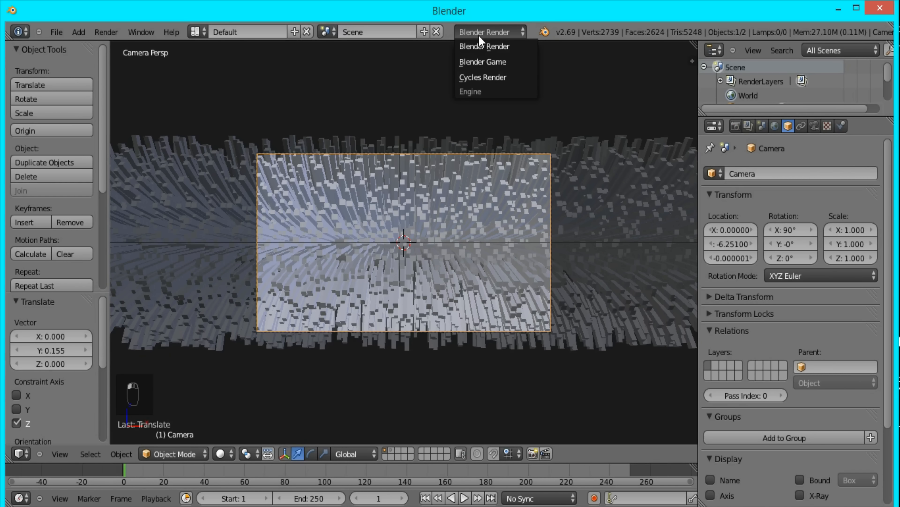
pyautogui.click(497, 78)
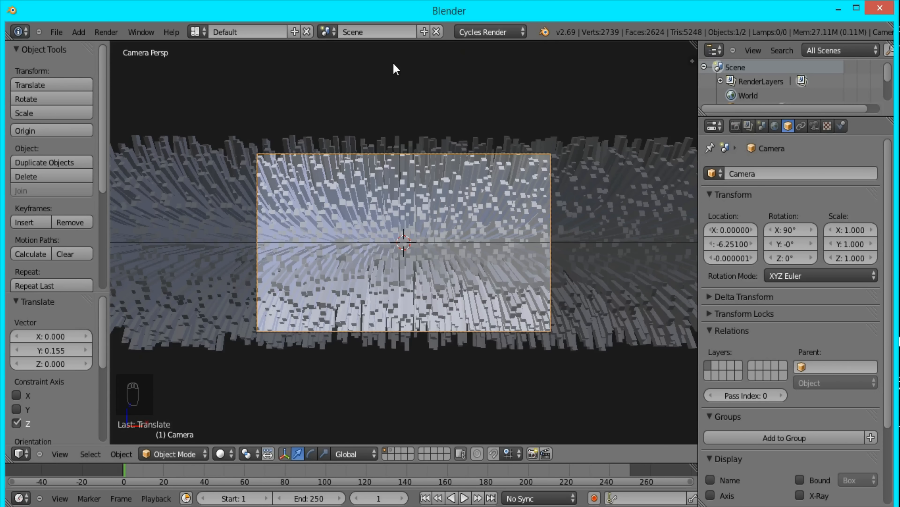
# - In the right side view, add a plane and rotate it 45°
pyautogui.press('KP_3')
pyautogui.hotkey('shift', 'a')
pyautogui.press('r')
pyautogui.press('4')
pyautogui.press('5')
pyautogui.press('Return')
# - Scale the plane by 5 and move it up toward the camera, about -4.17 on Y and 4.26 on Z
pyautogui.press('s')
pyautogui.press('5')
pyautogui.press('Return')
pyautogui.scroll(-3, 445, 213)
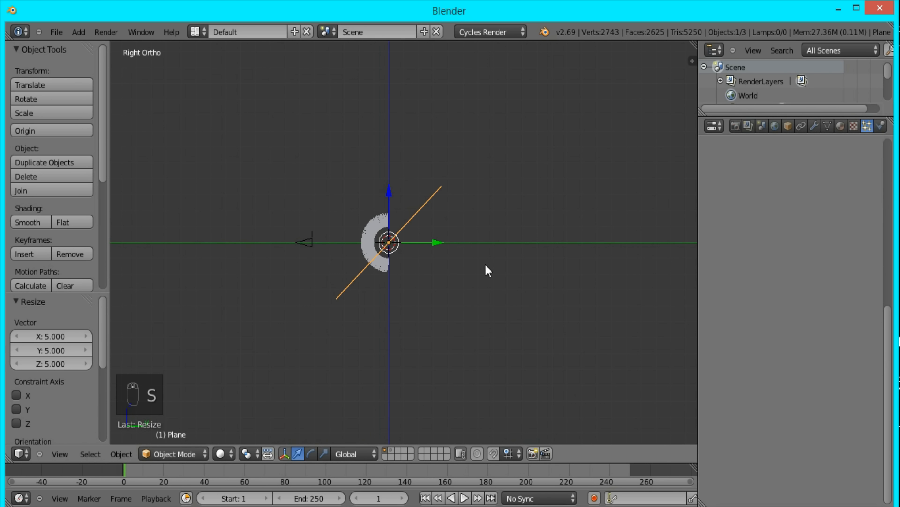
pyautogui.press('g')
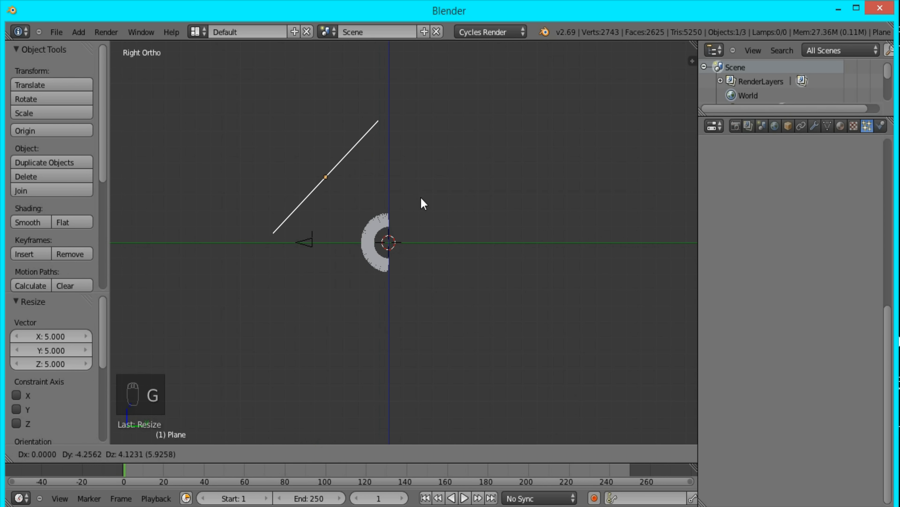
pyautogui.click(423, 195)
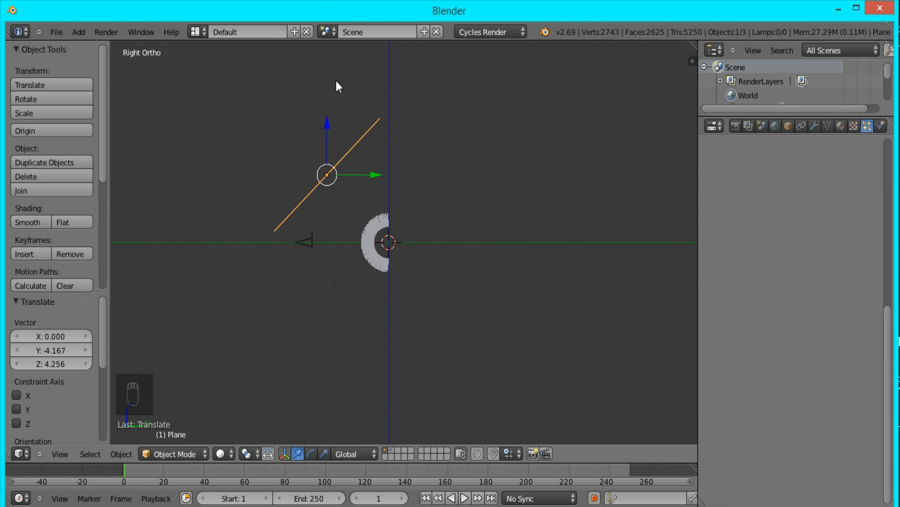
# - Give the plane a new material named light
pyautogui.click(841, 125)
pyautogui.click(774, 223)
pyautogui.doubleClick(759, 224)
pyautogui.press('BackSpace')
pyautogui.write('light')
pyautogui.press('Return')
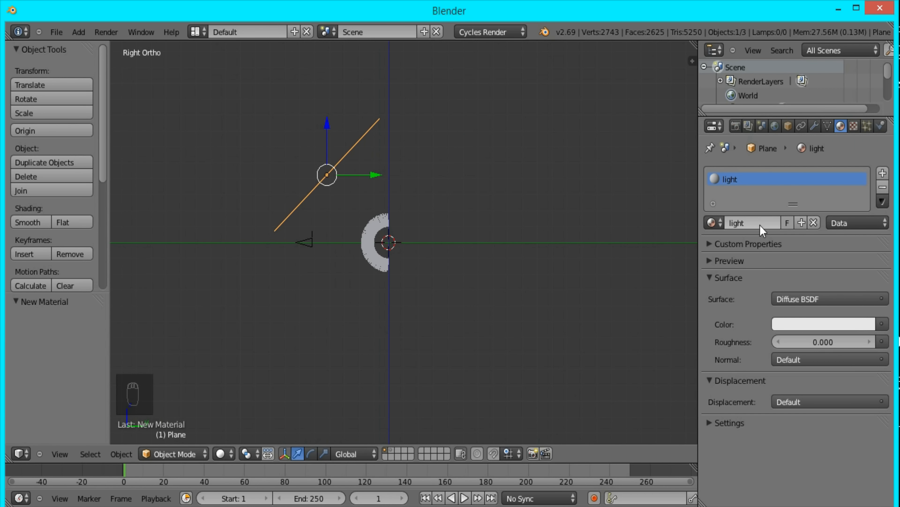
# - Make the light material a pure white Emission surface with strength 2.5
pyautogui.click(815, 300)
pyautogui.click(802, 153)
pyautogui.click(819, 324)
pyautogui.moveTo(882, 139); pyautogui.dragTo(882, 123)
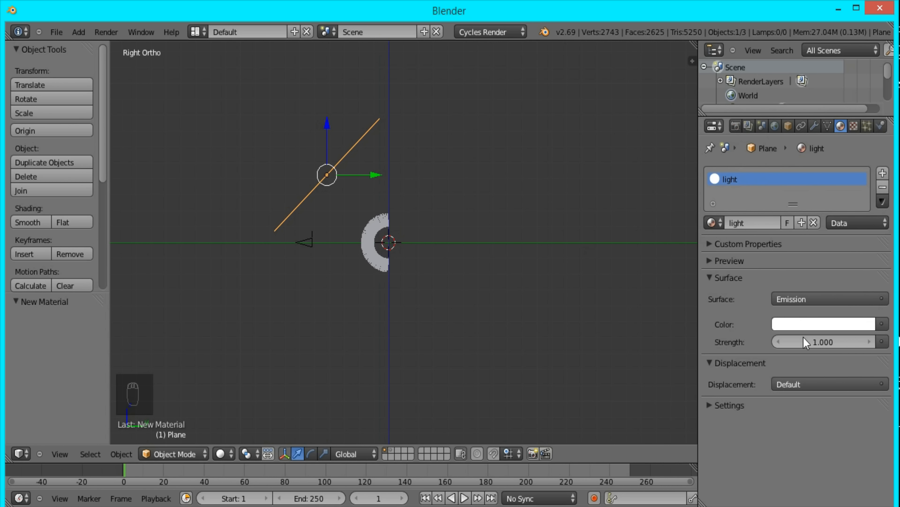
pyautogui.click(822, 342)
pyautogui.write('2')
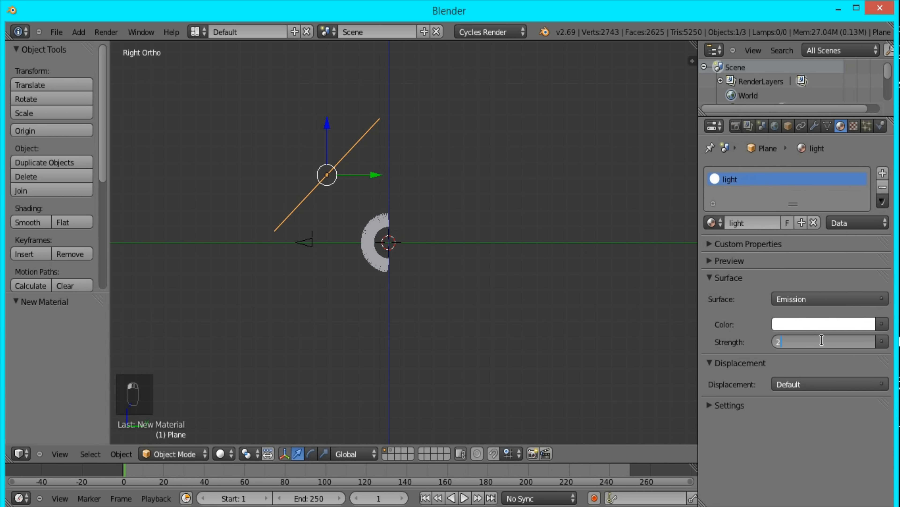
pyautogui.write('.5')
pyautogui.press('Return')
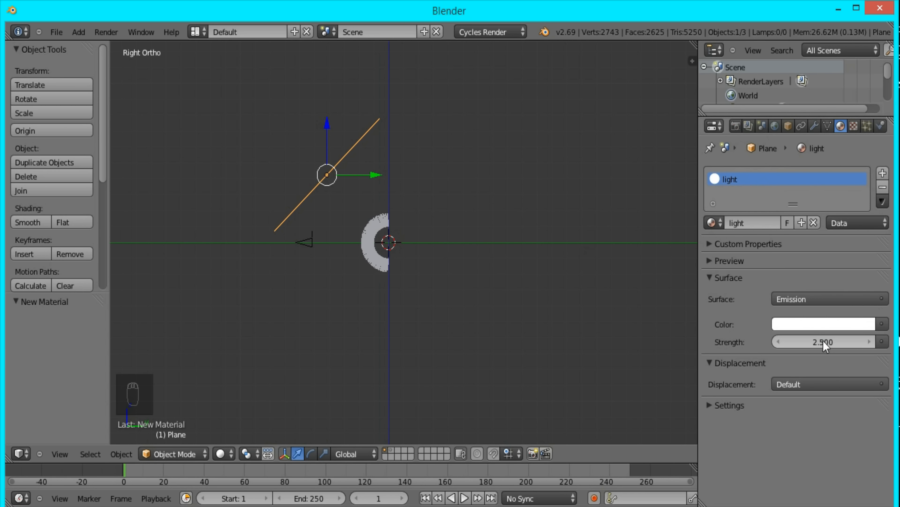
# - Enable nodes for the world and set its background color to black
pyautogui.click(775, 125)
pyautogui.click(817, 252)
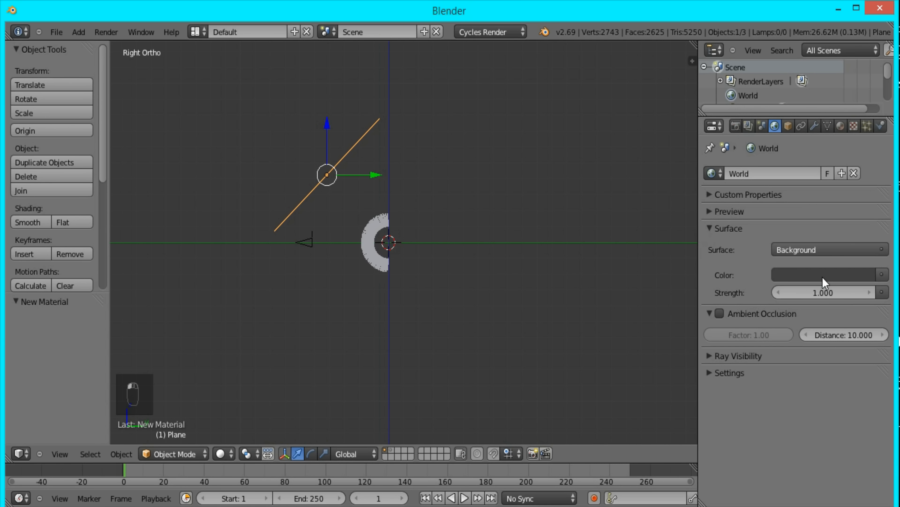
pyautogui.click(823, 277)
pyautogui.moveTo(866, 156); pyautogui.dragTo(873, 200)
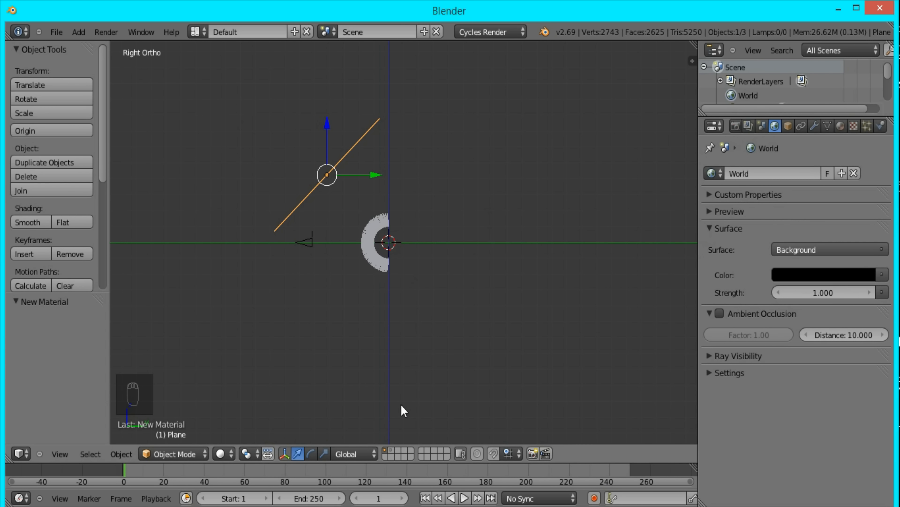
# - Select the tall box on the second layer, return to the first layer, and enable nodes for the box's material
pyautogui.scroll(4, 348, 244)
pyautogui.moveTo(348, 244); pyautogui.dragTo(345, 245, button='middle')
pyautogui.press('2')
pyautogui.rightClick(372, 245)
pyautogui.click(841, 126)
pyautogui.press('1')
pyautogui.scroll(6, 559, 195)
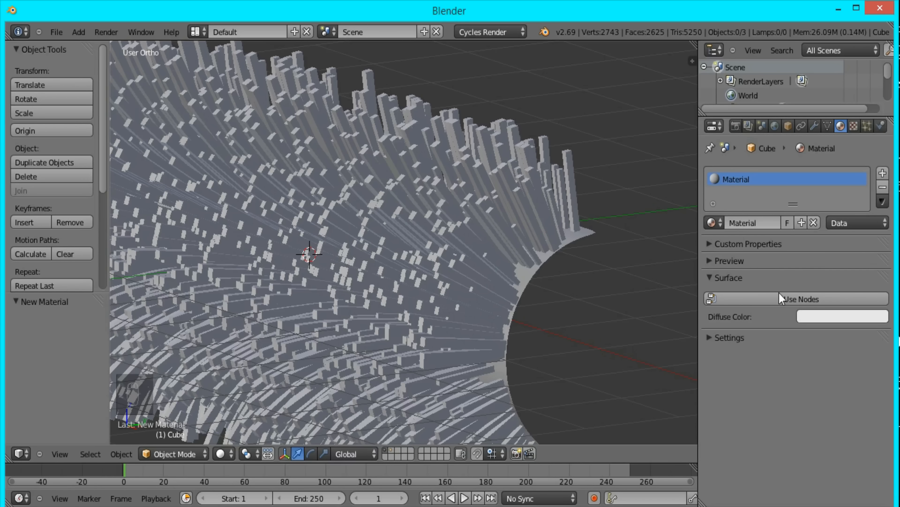
pyautogui.click(778, 299)
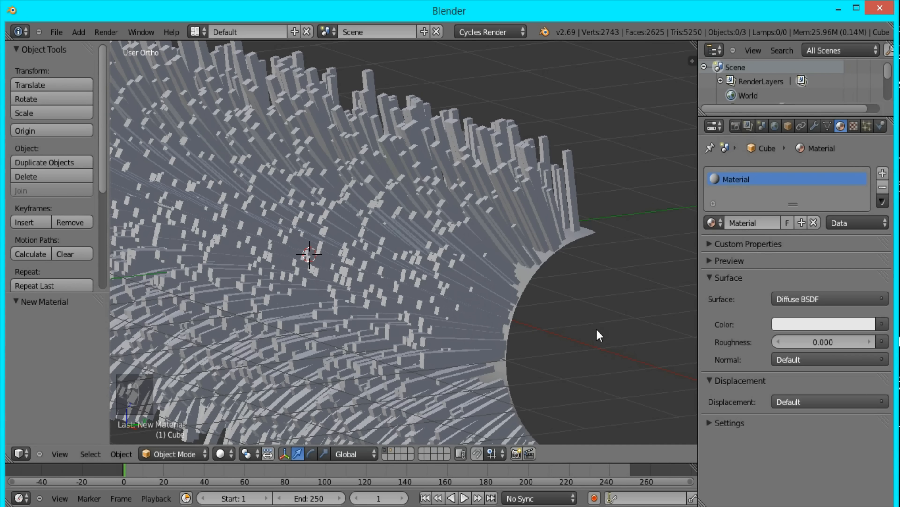
# - Look through the camera and show the viewport with rendered shading
pyautogui.scroll(-6, 595, 326)
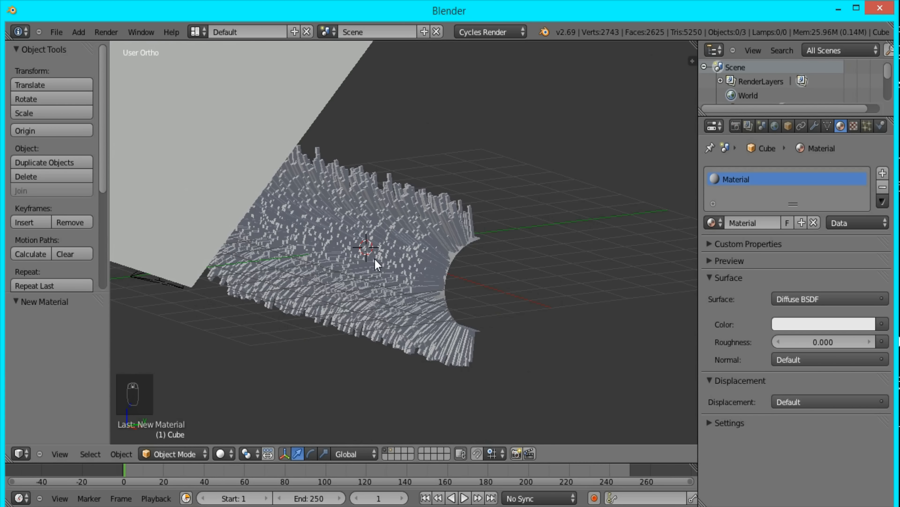
pyautogui.press('KP_0')
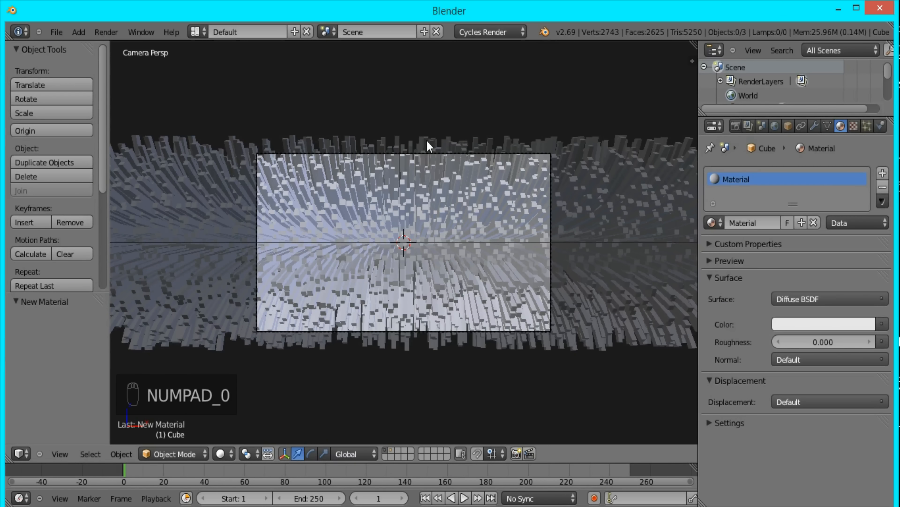
pyautogui.hotkey('shift', 'z')
# - Split the 3D viewport and turn the new area into a node editor with its properties sidebar hidden
pyautogui.moveTo(8, 459)
pyautogui.mouseDown()
pyautogui.moveTo(277, 430)
pyautogui.moveTo(297, 417)
pyautogui.mouseUp()
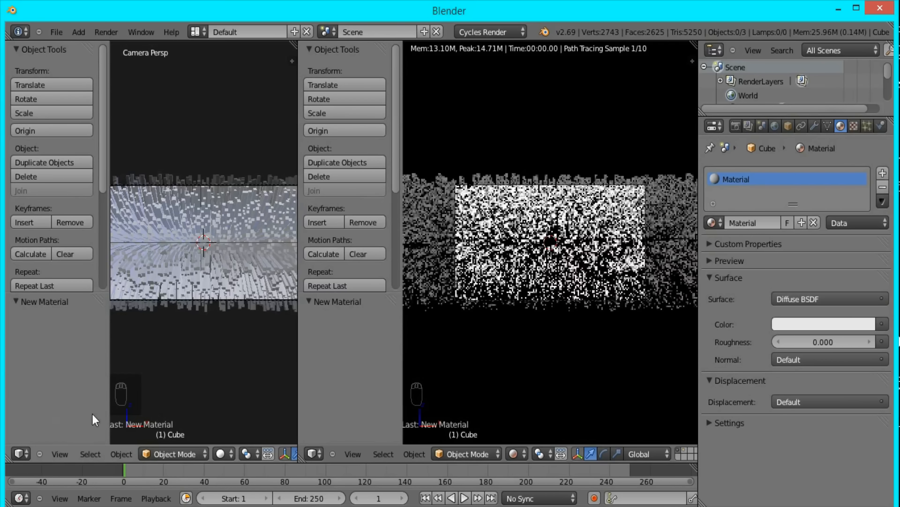
pyautogui.click(20, 454)
pyautogui.click(71, 288)
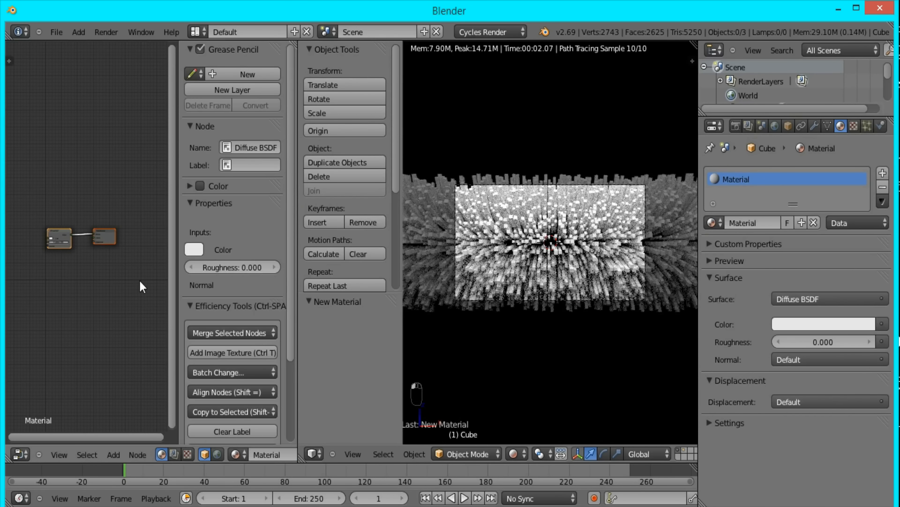
pyautogui.press('n')
pyautogui.scroll(3, 120, 268)
pyautogui.moveTo(120, 267); pyautogui.dragTo(160, 269, button='middle')
# - Move the Diffuse BSDF node away from the output and insert a Mix Shader on the link between them
pyautogui.click(145, 237)
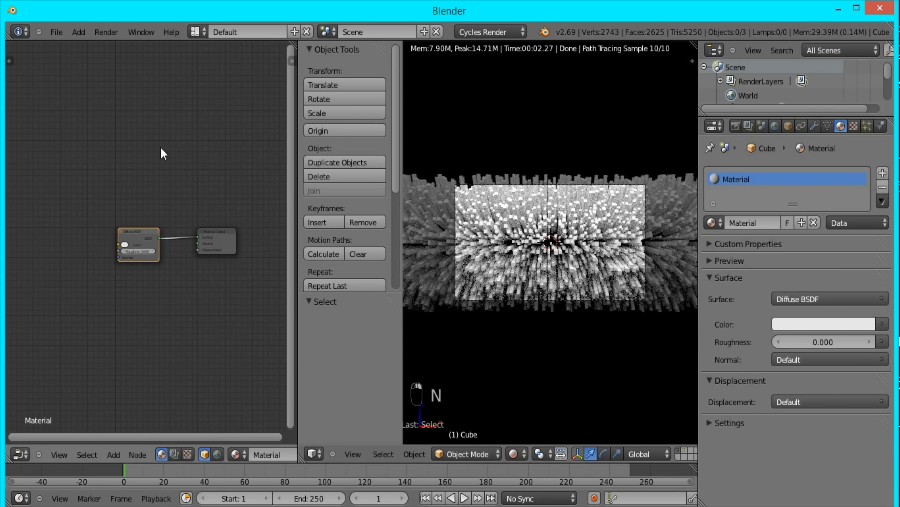
pyautogui.press('g')
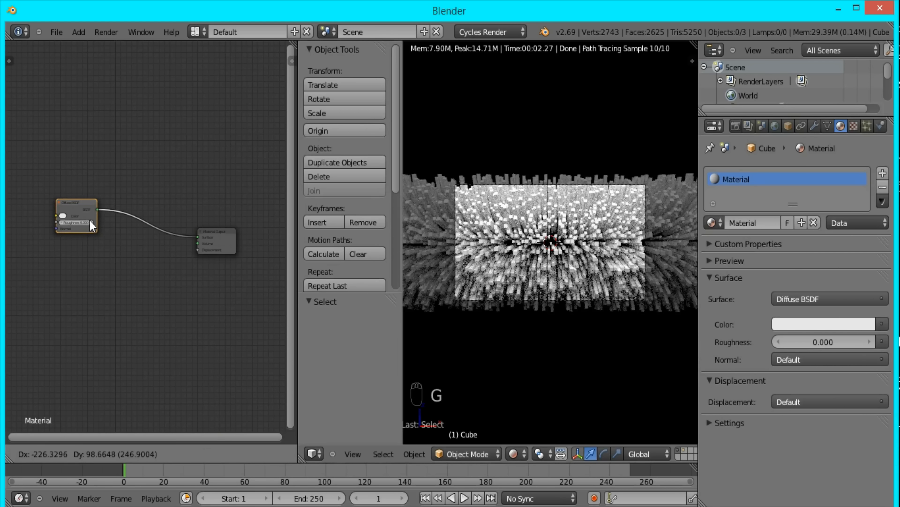
pyautogui.click(89, 221)
pyautogui.hotkey('shift', 'a')
pyautogui.moveTo(89, 253)
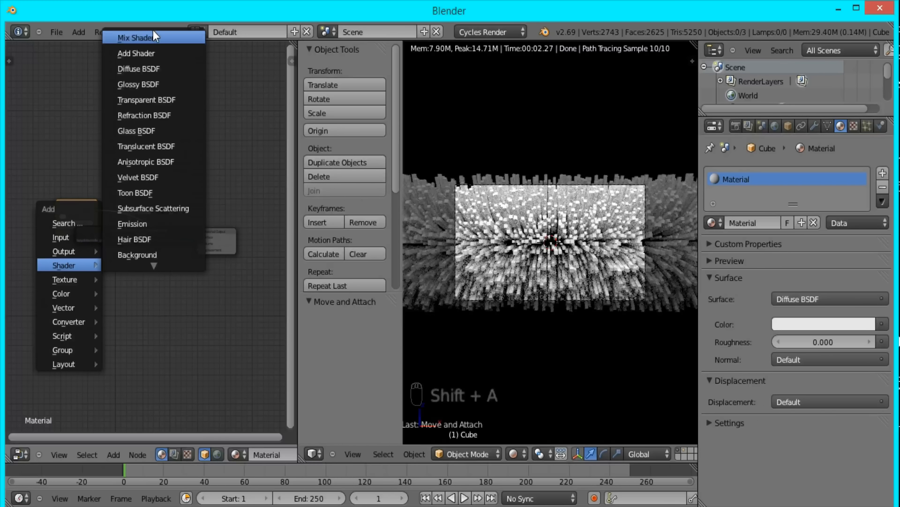
pyautogui.click(152, 34)
pyautogui.click(129, 219)
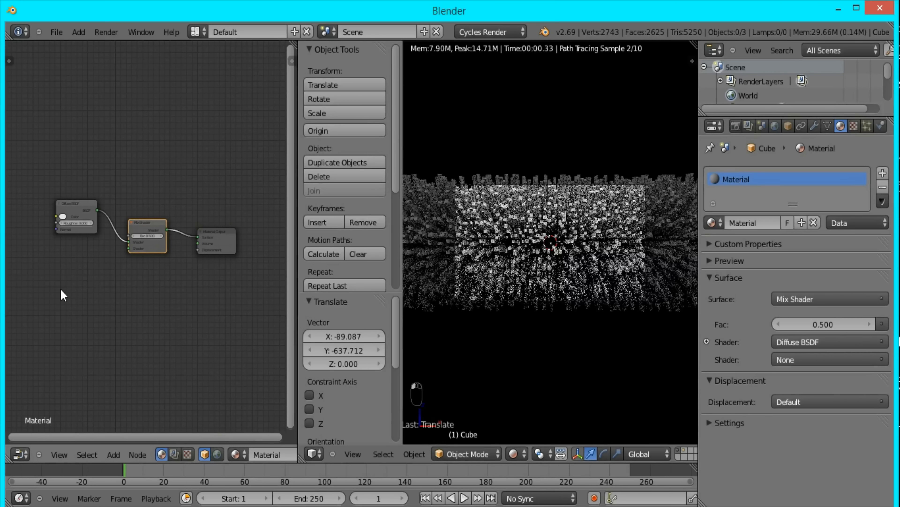
# - Add a Glossy BSDF node below the Diffuse BSDF and connect it to the Mix Shader's second shader input
pyautogui.hotkey('shift', 'a')
pyautogui.moveTo(61, 289)
pyautogui.click(113, 89)
pyautogui.click(60, 259)
pyautogui.moveTo(94, 262); pyautogui.dragTo(128, 248)
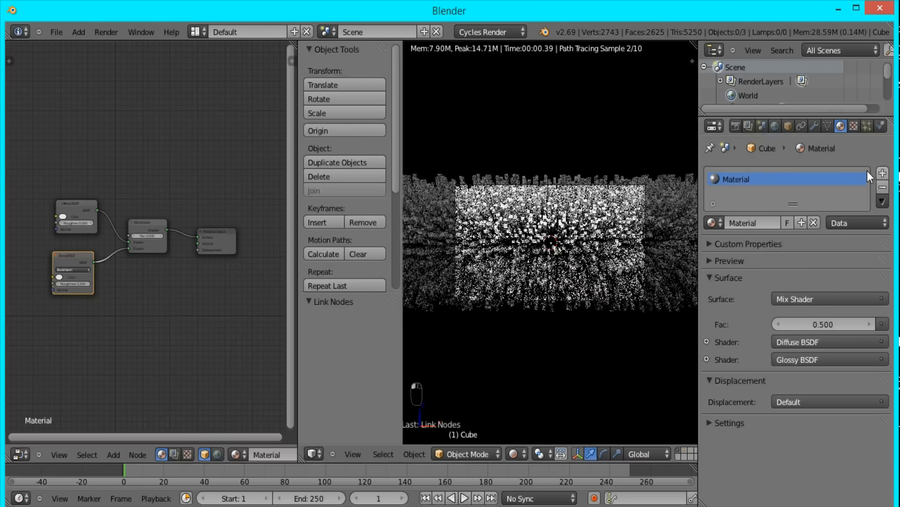
# - Show the material preview and set the Glossy BSDF's roughness to about 0.104
pyautogui.click(752, 261)
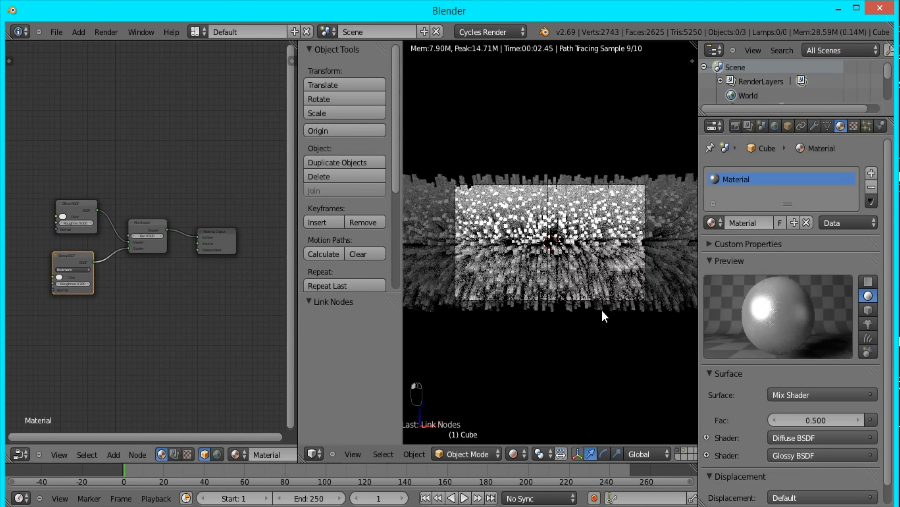
pyautogui.scroll(3, 54, 306)
pyautogui.scroll(2, 55, 306)
pyautogui.moveTo(115, 294); pyautogui.dragTo(260, 283, button='middle')
pyautogui.moveTo(178, 312); pyautogui.dragTo(77, 308)
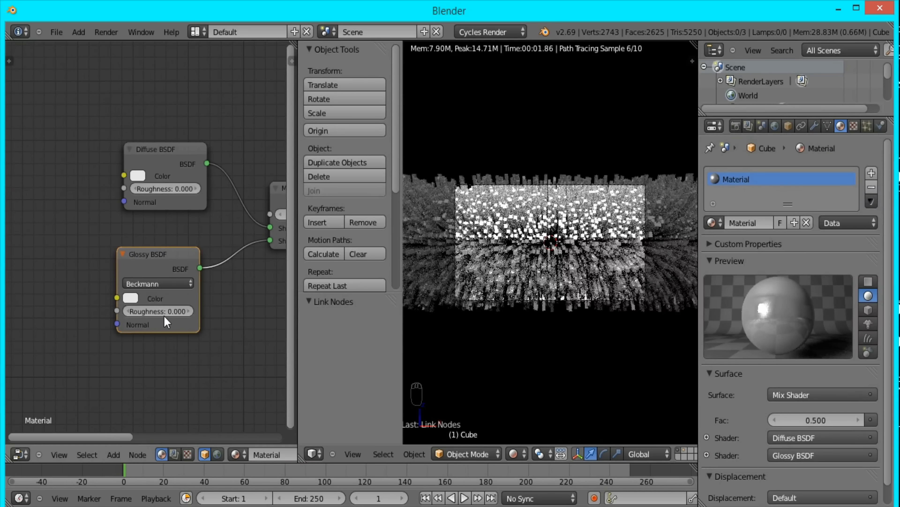
pyautogui.moveTo(159, 311); pyautogui.dragTo(173, 316)
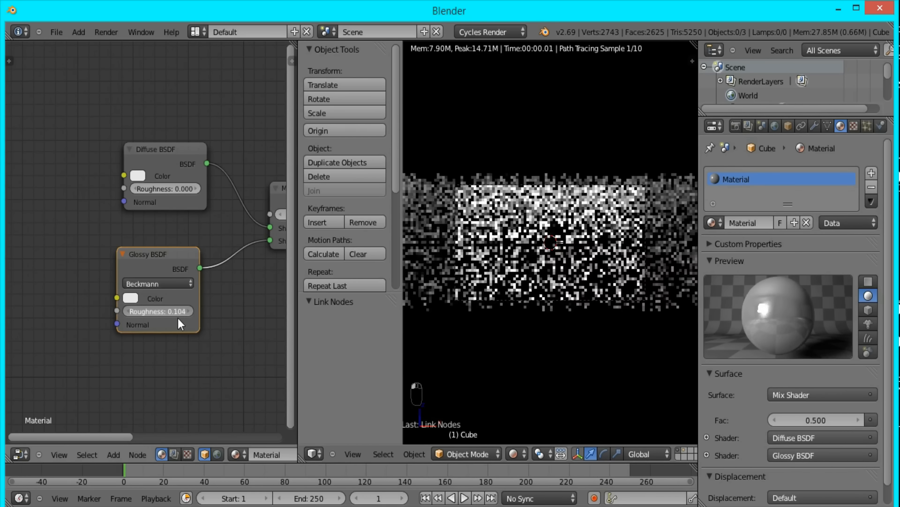
# - Set the Glossy BSDF's roughness to 0.5 and the Mix Shader's factor to 0.2
pyautogui.moveTo(318, 330); pyautogui.dragTo(646, 323)
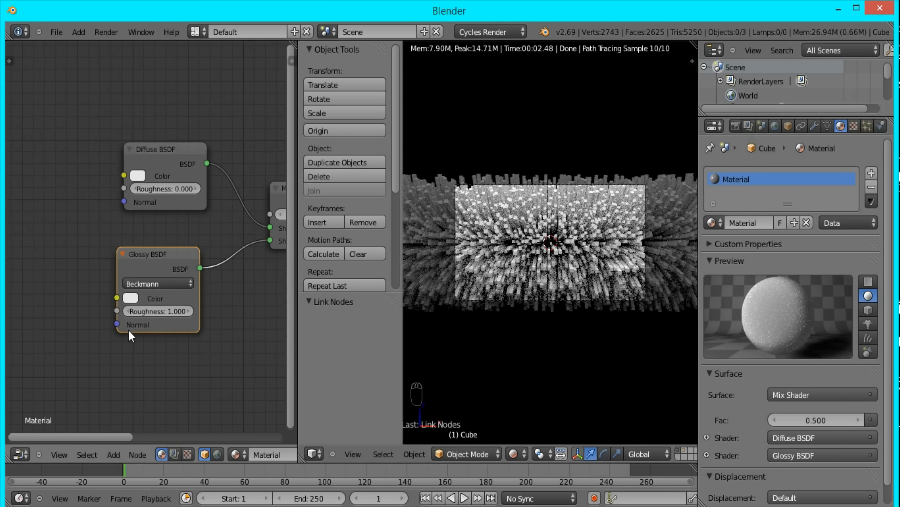
pyautogui.click(170, 311)
pyautogui.write('0.5')
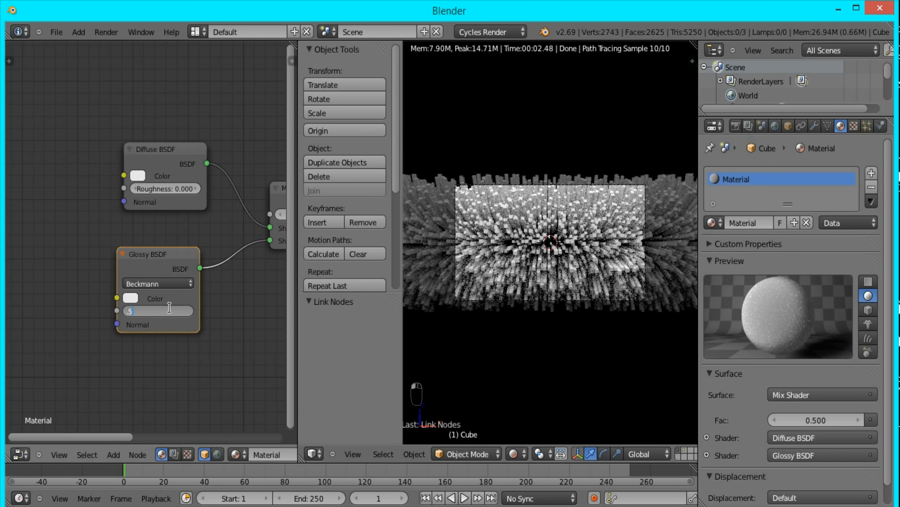
pyautogui.press('Return')
pyautogui.moveTo(216, 255); pyautogui.dragTo(117, 286, button='middle')
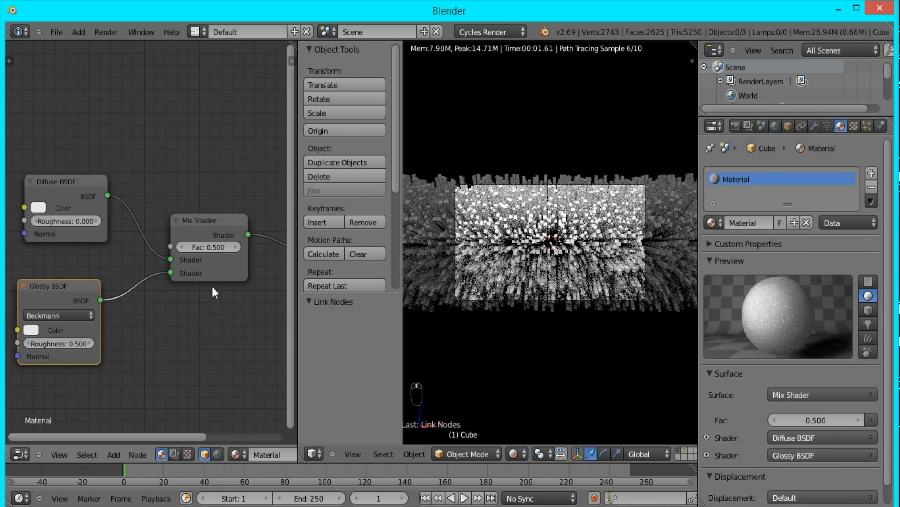
pyautogui.click(182, 245)
pyautogui.click(182, 246)
pyautogui.click(182, 246)
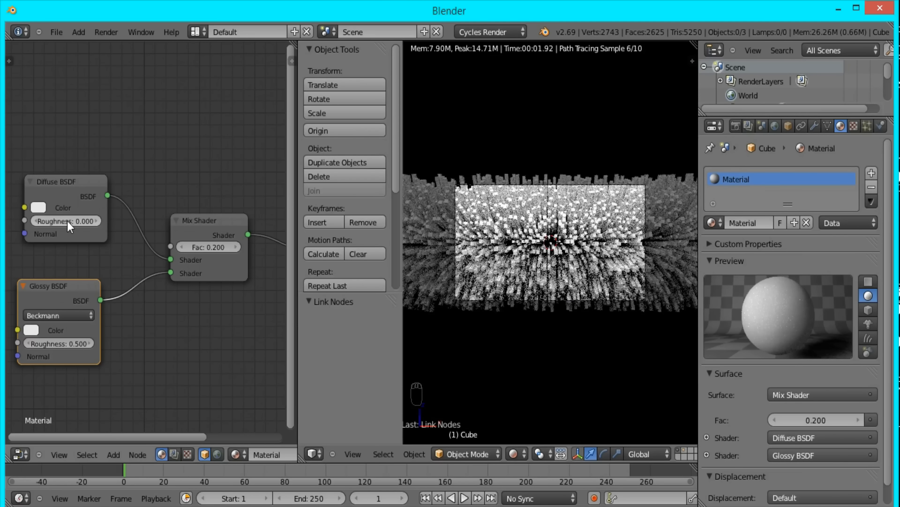
# - Add a ColorRamp node before the Diffuse BSDF and connect its Color output to the Diffuse color input
pyautogui.moveTo(116, 283); pyautogui.dragTo(201, 252, button='middle')
pyautogui.scroll(-1, 201, 252)
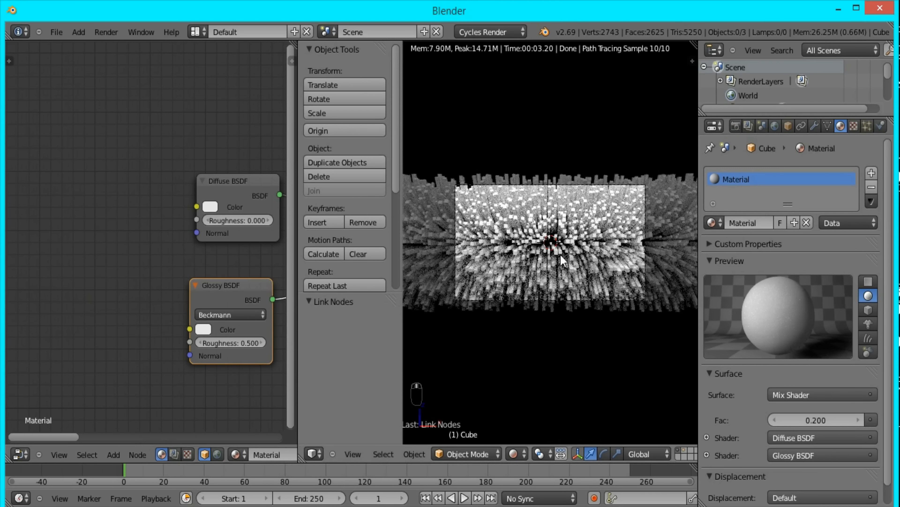
pyautogui.scroll(-1, 58, 208)
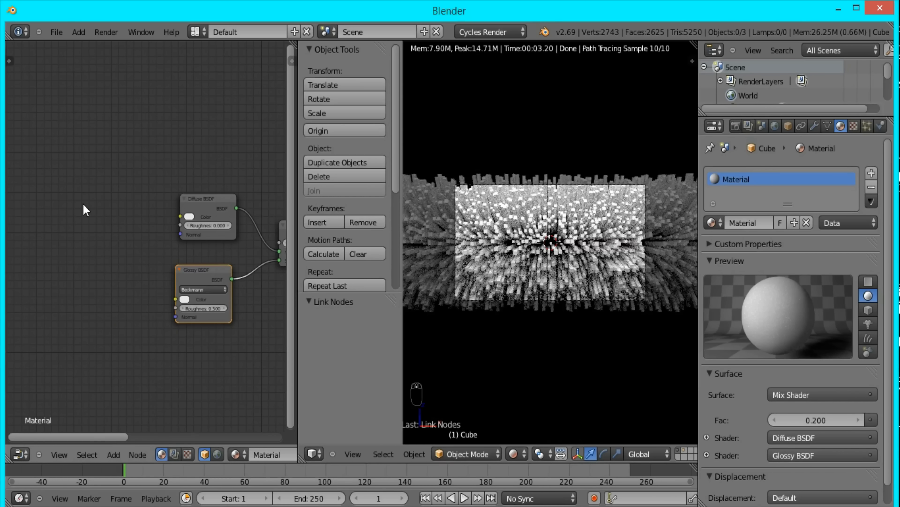
pyautogui.hotkey('shift', 'a')
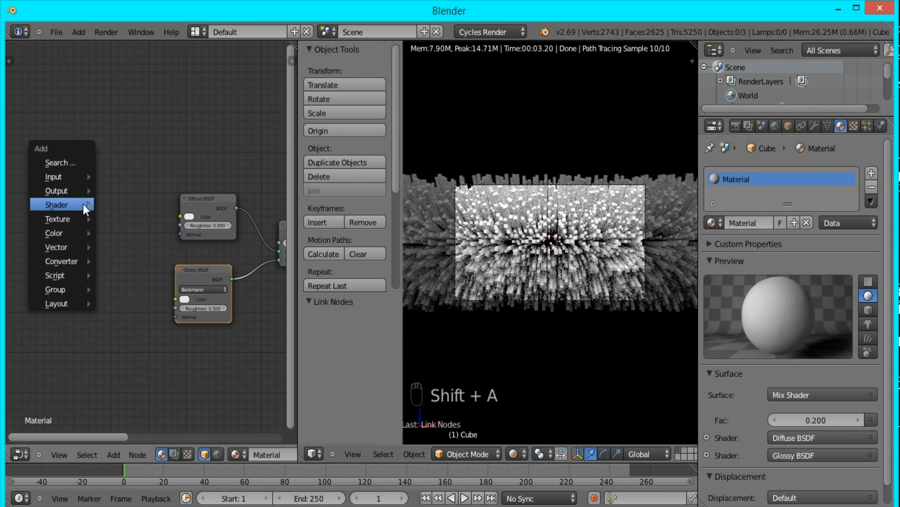
pyautogui.moveTo(69, 261)
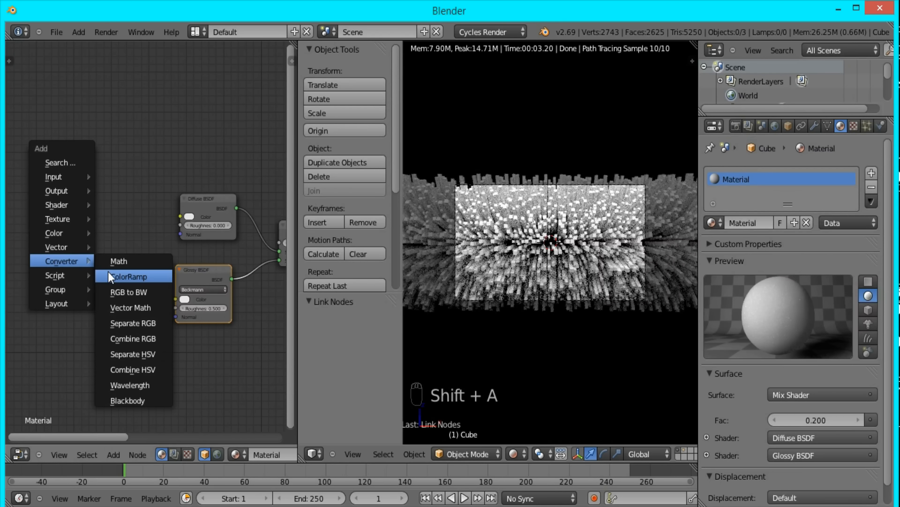
pyautogui.click(130, 275)
pyautogui.click(15, 194)
pyautogui.moveTo(94, 200); pyautogui.dragTo(188, 217)
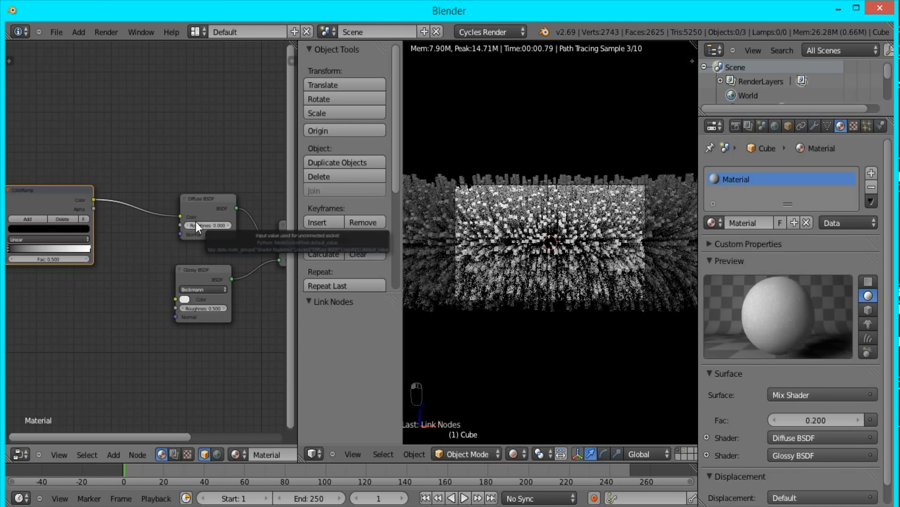
# - Change the ColorRamp's black first stop to red by raising its red channel to 1
pyautogui.moveTo(75, 272); pyautogui.dragTo(209, 283, button='middle')
pyautogui.scroll(2, 208, 279)
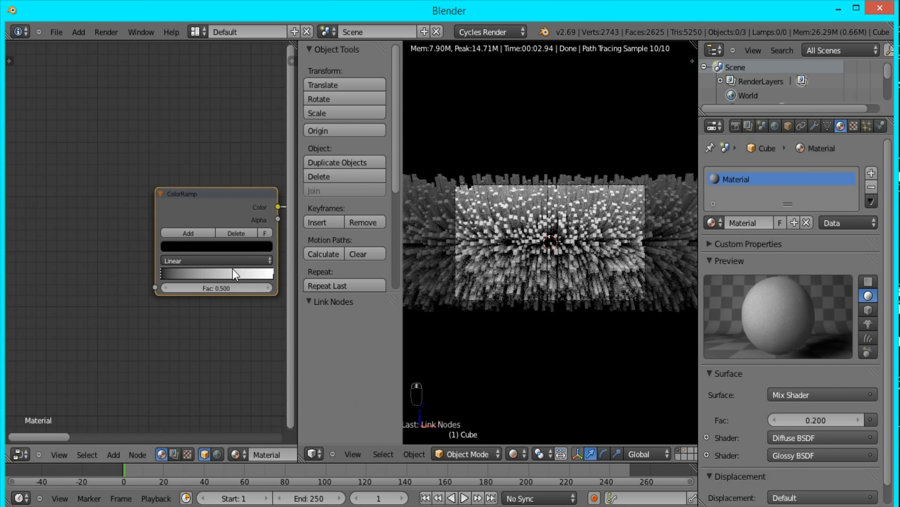
pyautogui.click(184, 243)
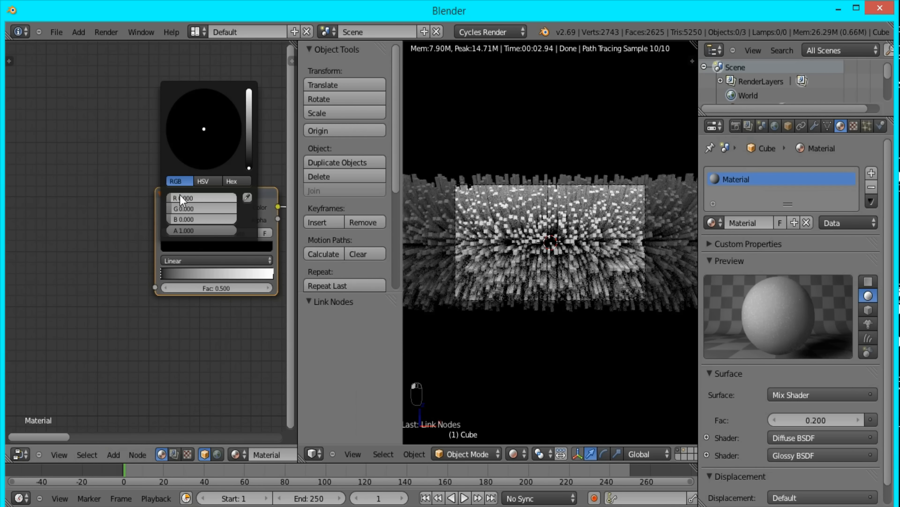
pyautogui.moveTo(184, 198); pyautogui.dragTo(260, 203)
# - Add a middle stop to the ColorRamp and make it orange with green 0.2 and blue 0
pyautogui.click(197, 230)
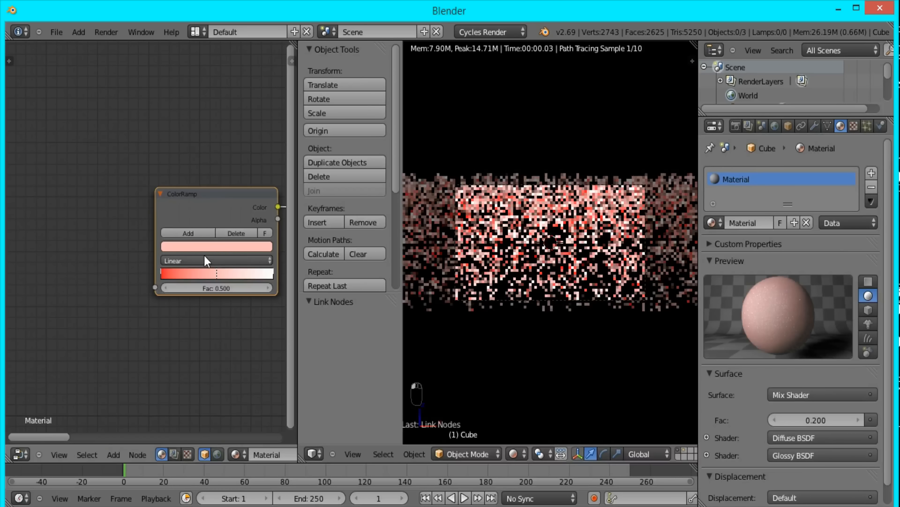
pyautogui.click(205, 245)
pyautogui.click(190, 208)
pyautogui.write('0.2')
pyautogui.press('Tab')
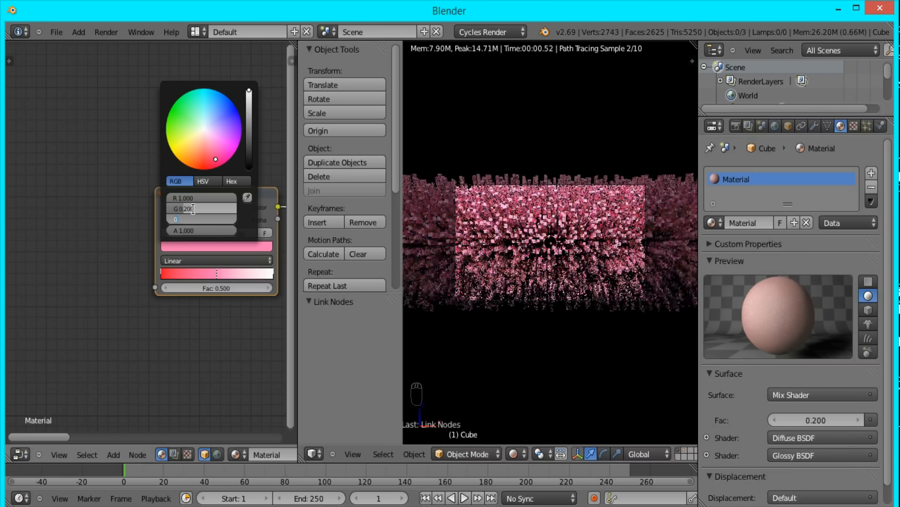
pyautogui.write('0')
pyautogui.press('Return')
# - Add yellow and green stops between the ColorRamp's red and orange stops
pyautogui.click(187, 234)
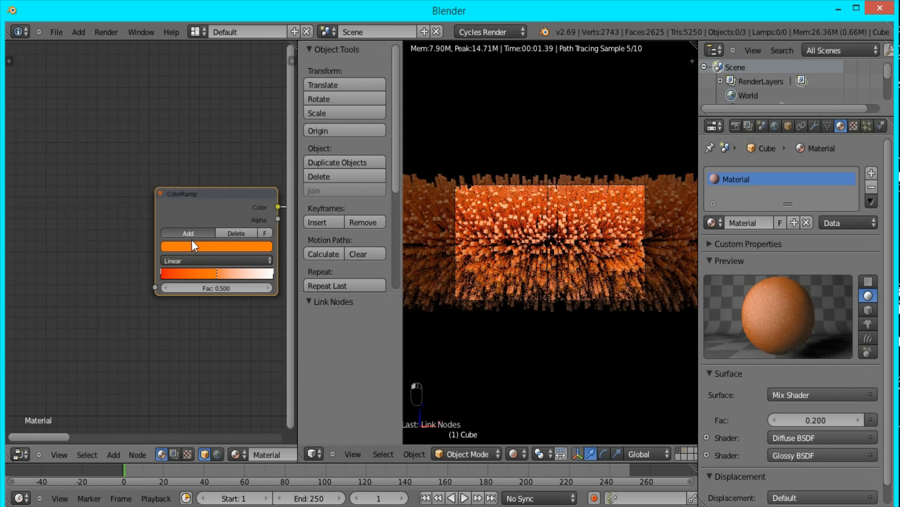
pyautogui.click(197, 246)
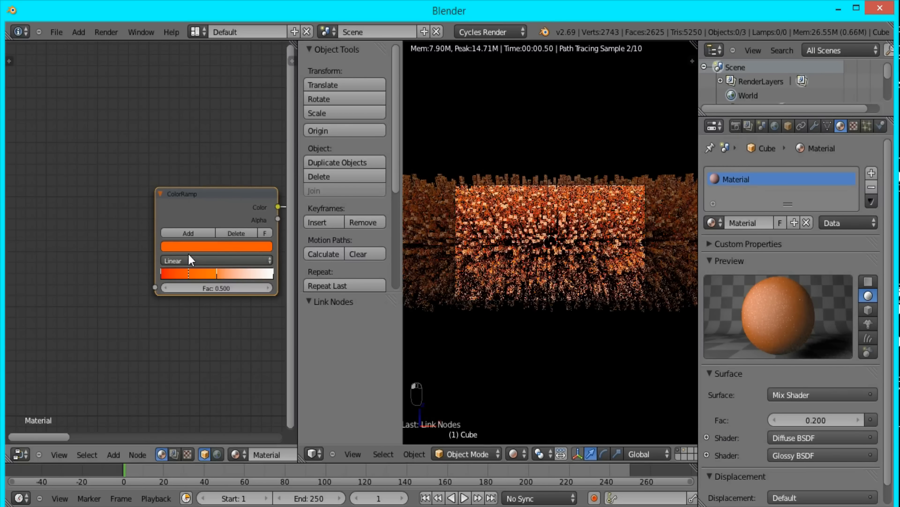
pyautogui.click(191, 245)
pyautogui.moveTo(199, 213); pyautogui.dragTo(142, 200)
# - Add another ColorRamp stop next to the red one and make it blue with red 0, green 0.25 and blue 1
pyautogui.click(188, 233)
pyautogui.click(198, 246)
pyautogui.click(188, 233)
pyautogui.click(198, 245)
pyautogui.moveTo(198, 220); pyautogui.dragTo(283, 221)
pyautogui.doubleClick(198, 211)
pyautogui.write('.25')
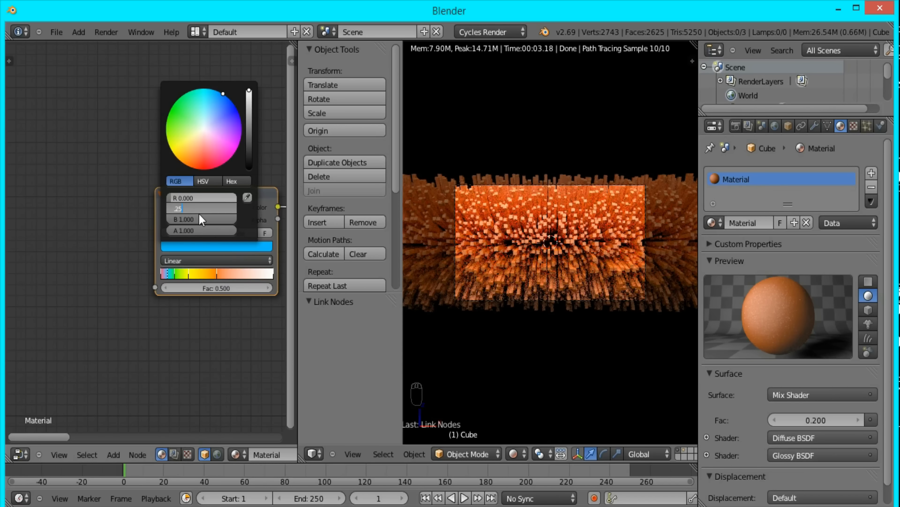
pyautogui.press('Return')
# - Spread the ColorRamp stops along the ramp in rainbow order and change the white end stop to violet
pyautogui.moveTo(167, 272); pyautogui.dragTo(209, 274)
pyautogui.moveTo(272, 274); pyautogui.dragTo(265, 274)
pyautogui.click(199, 247)
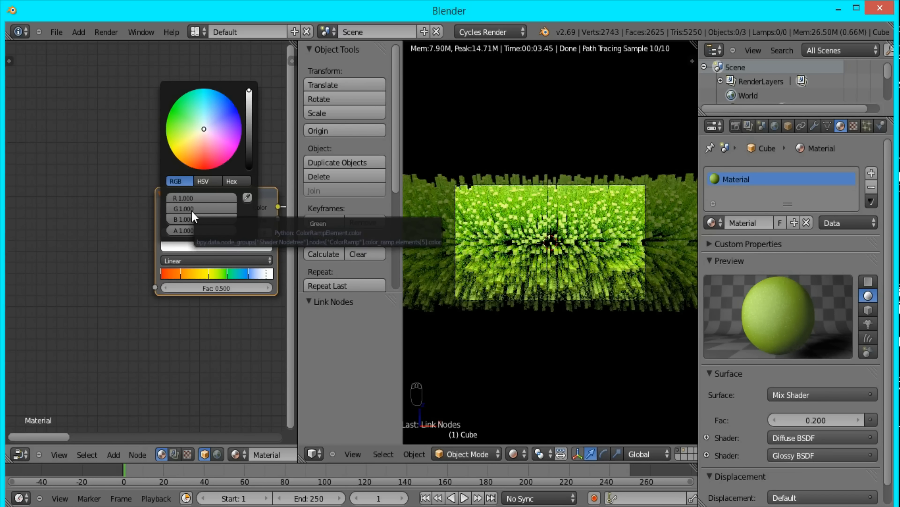
pyautogui.moveTo(198, 207); pyautogui.dragTo(103, 207)
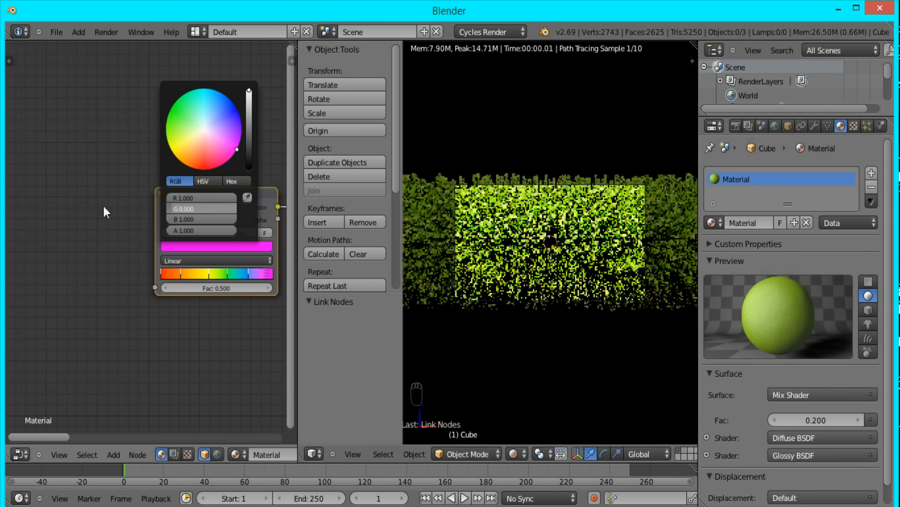
# - Set the ColorRamp interpolation to Constant and adjust the stops into evenly wide color bands
pyautogui.click(245, 274)
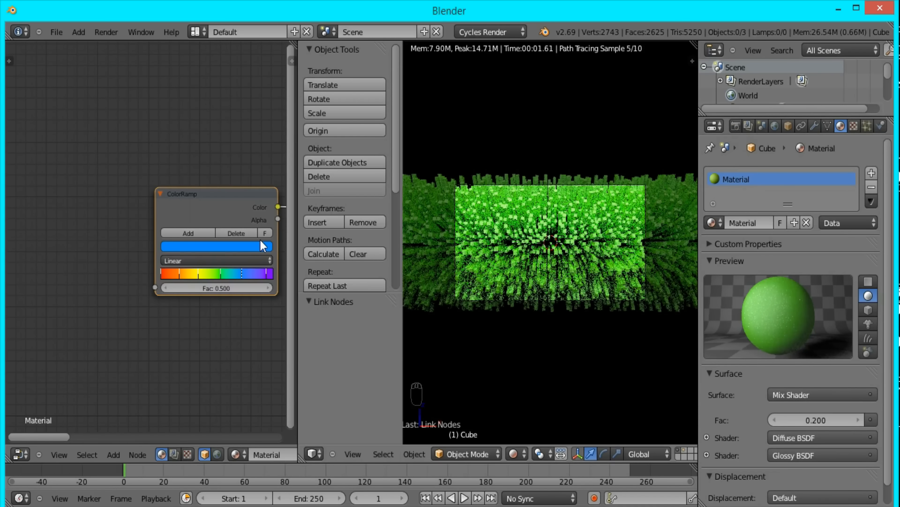
pyautogui.click(204, 261)
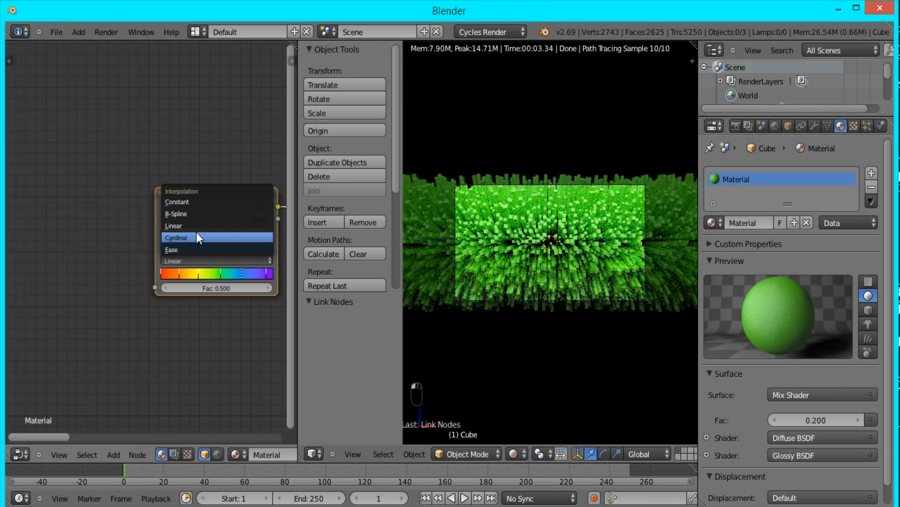
pyautogui.click(190, 203)
pyautogui.moveTo(220, 274); pyautogui.dragTo(215, 274)
pyautogui.click(180, 274)
# - Add an Object Info node before the ColorRamp and connect its Random output to the ramp's Fac input
pyautogui.scroll(-5, 166, 244)
pyautogui.hotkey('shift', 'a')
pyautogui.click(138, 154)
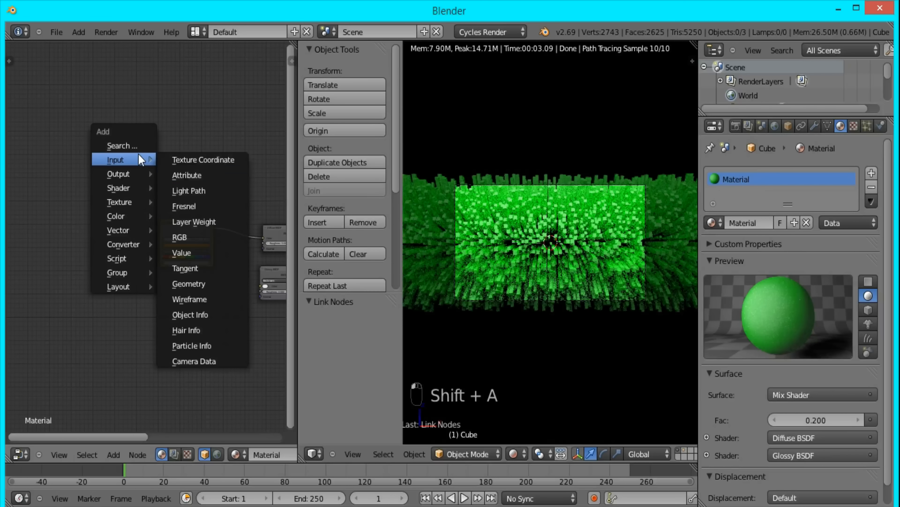
pyautogui.click(194, 315)
pyautogui.click(106, 226)
pyautogui.scroll(5, 163, 235)
pyautogui.click(201, 290)
pyautogui.moveTo(101, 277); pyautogui.dragTo(156, 304)
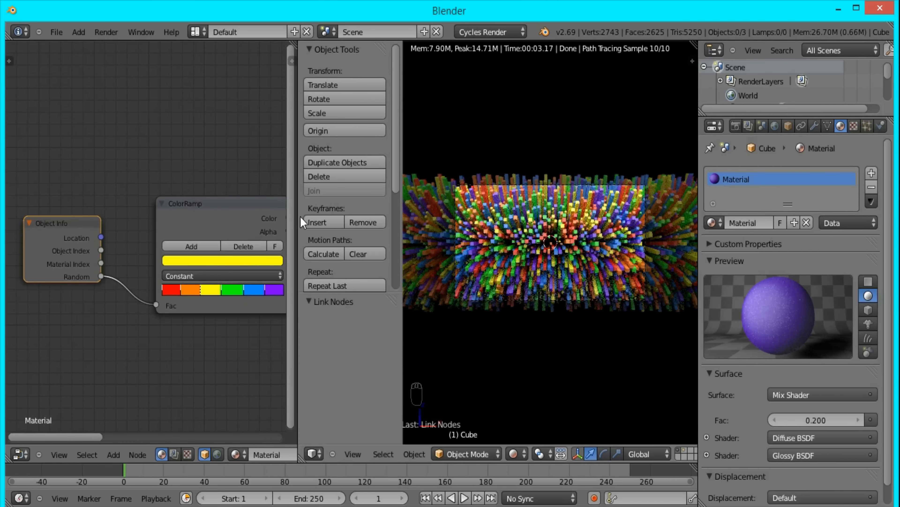
# - Connect the ColorRamp's Color output to the Glossy BSDF's color input as well
pyautogui.moveTo(176, 270); pyautogui.dragTo(137, 256, button='middle')
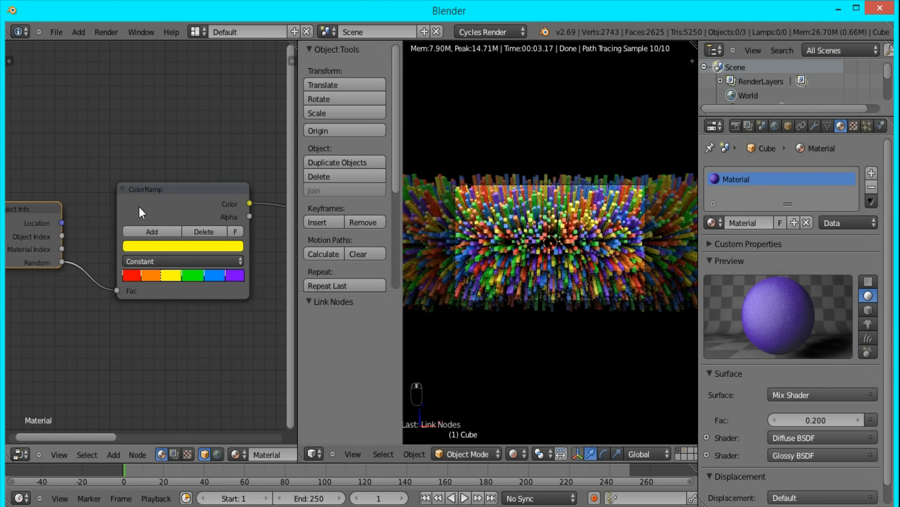
pyautogui.moveTo(280, 263); pyautogui.dragTo(96, 255, button='middle')
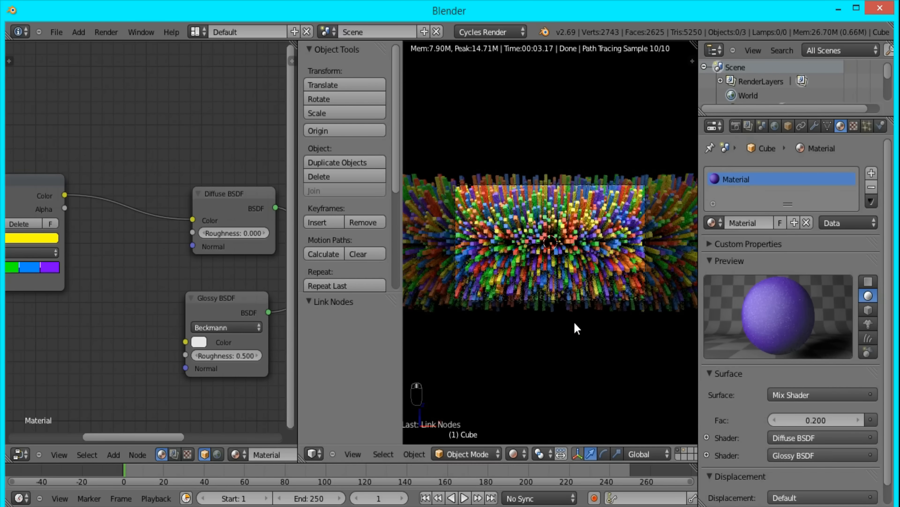
pyautogui.scroll(4, 572, 319)
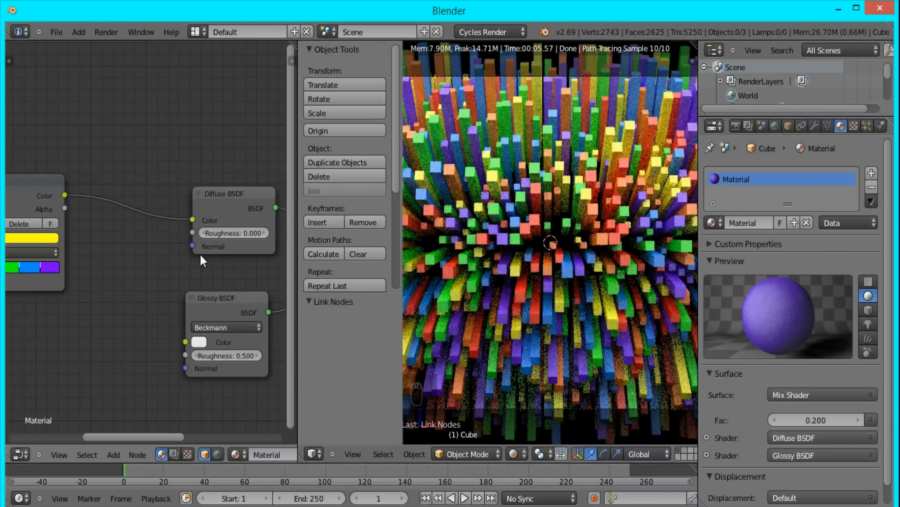
pyautogui.moveTo(64, 195); pyautogui.dragTo(185, 342)
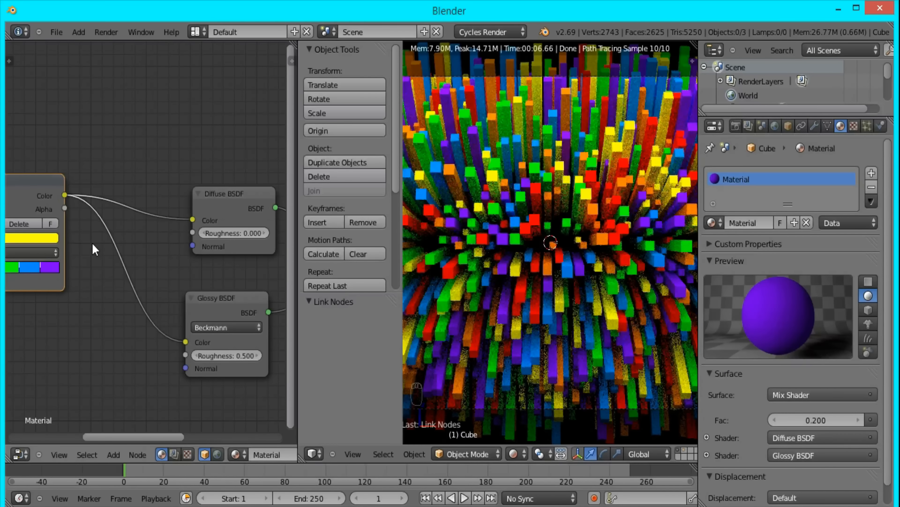
# - Insert a Hue Saturation Value node between the ColorRamp and the Glossy BSDF, with saturation 0.75 and value 1.25
pyautogui.hotkey('shift', 'a')
pyautogui.click(156, 354)
pyautogui.click(76, 243)
pyautogui.doubleClick(123, 290)
pyautogui.write('.75')
pyautogui.press('Tab')
pyautogui.write('1.25')
pyautogui.press('Return')
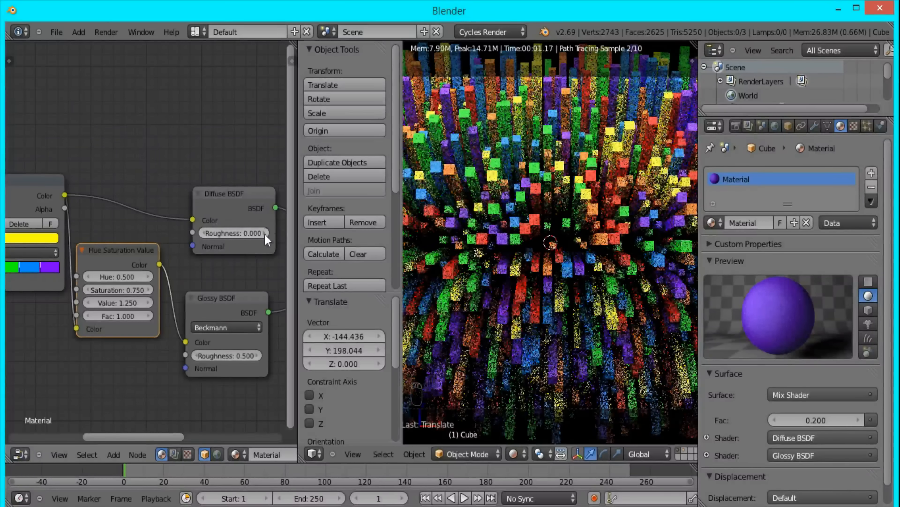
# - Raise the Mix Shader's factor to 0.5
pyautogui.moveTo(232, 257); pyautogui.dragTo(142, 227, button='middle')
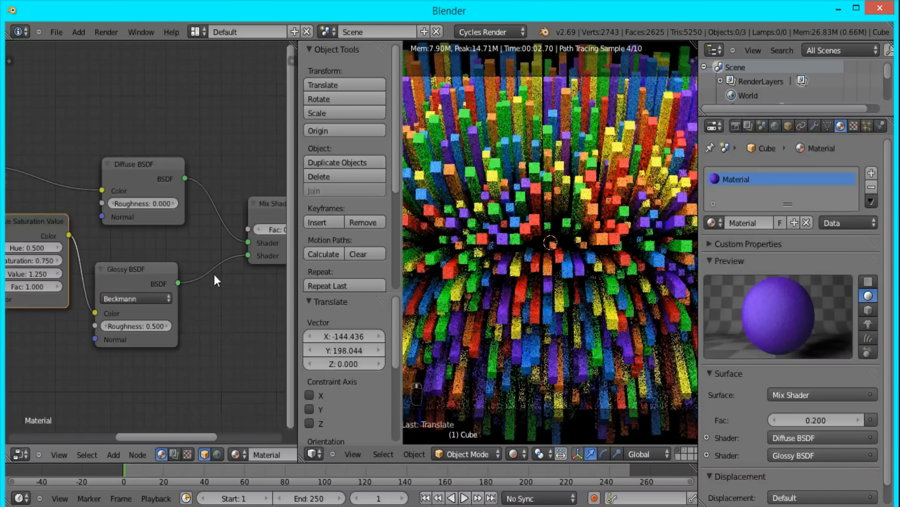
pyautogui.scroll(-3, 214, 275)
pyautogui.scroll(-3, 558, 270)
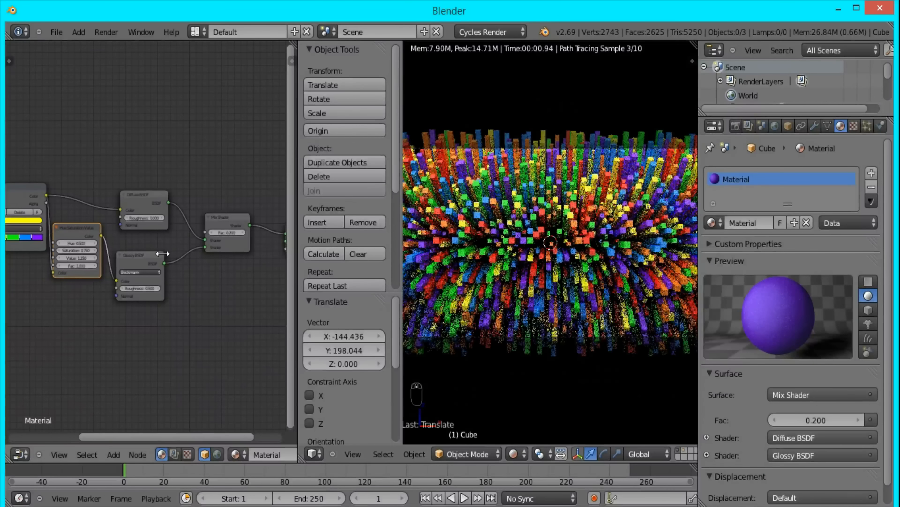
pyautogui.scroll(5, 242, 208)
pyautogui.click(245, 253)
pyautogui.click(244, 252)
pyautogui.click(244, 253)
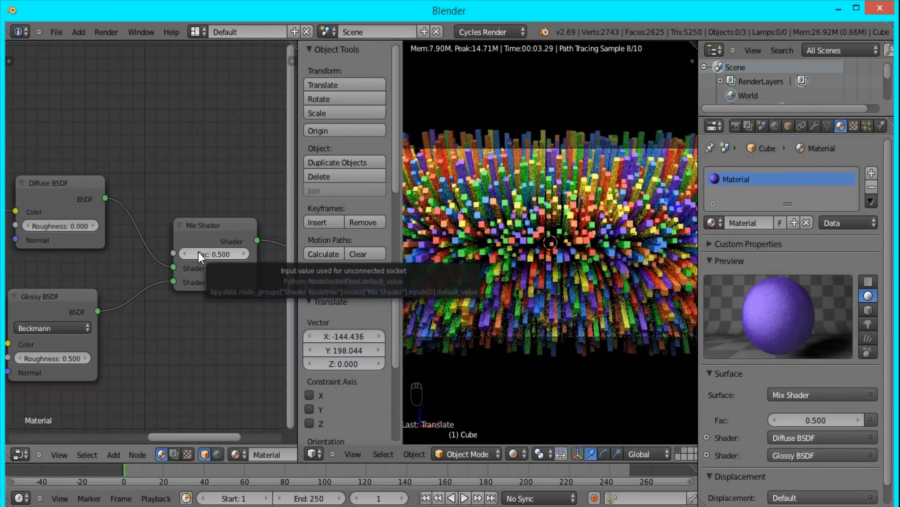
# - Move the Glossy BSDF node closer beneath the Diffuse BSDF and merge the node editor area back into the 3D viewport
pyautogui.scroll(-2, 77, 293)
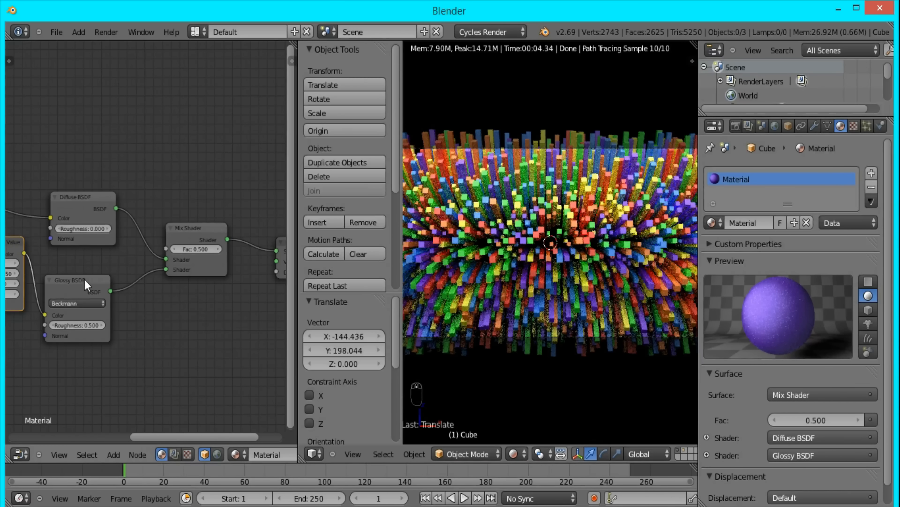
pyautogui.click(77, 293)
pyautogui.press('g')
pyautogui.click(100, 276)
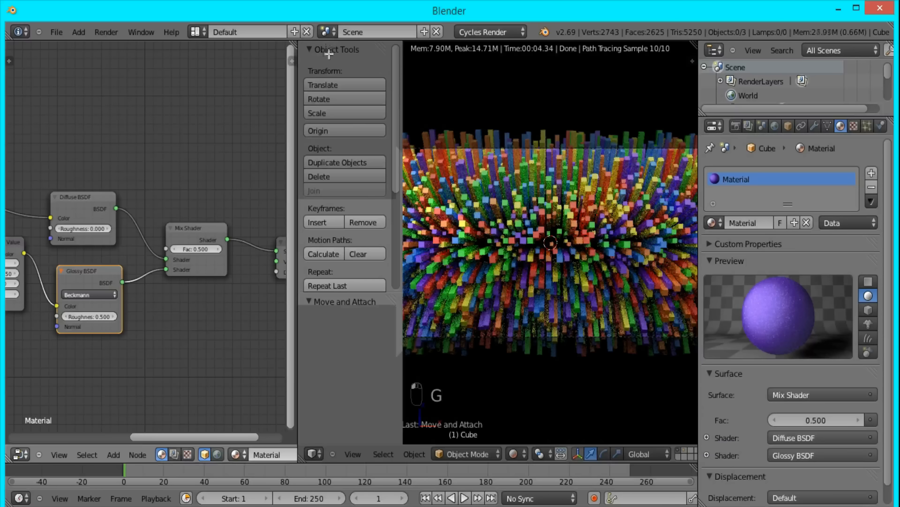
pyautogui.moveTo(293, 43); pyautogui.dragTo(232, 104)
pyautogui.scroll(-4, 419, 214)
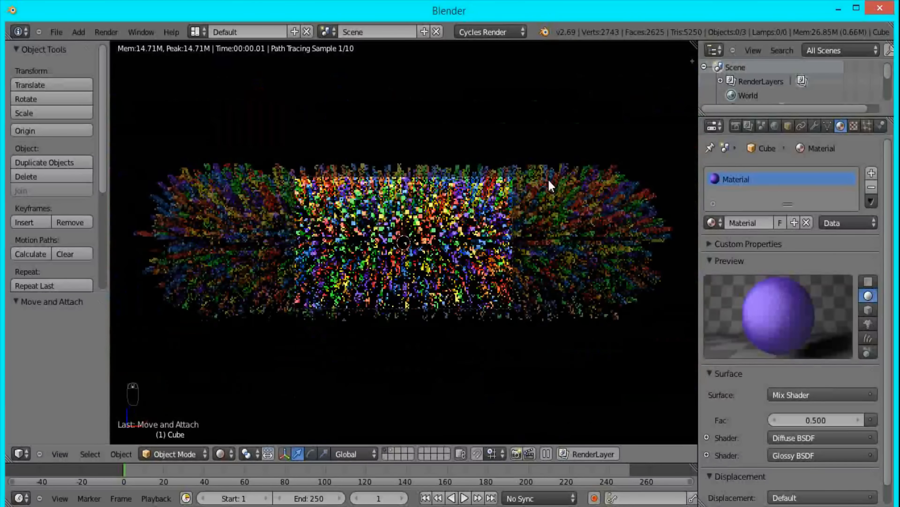
# - Set the scene's render samples to 100 in the render sampling settings
pyautogui.click(736, 128)
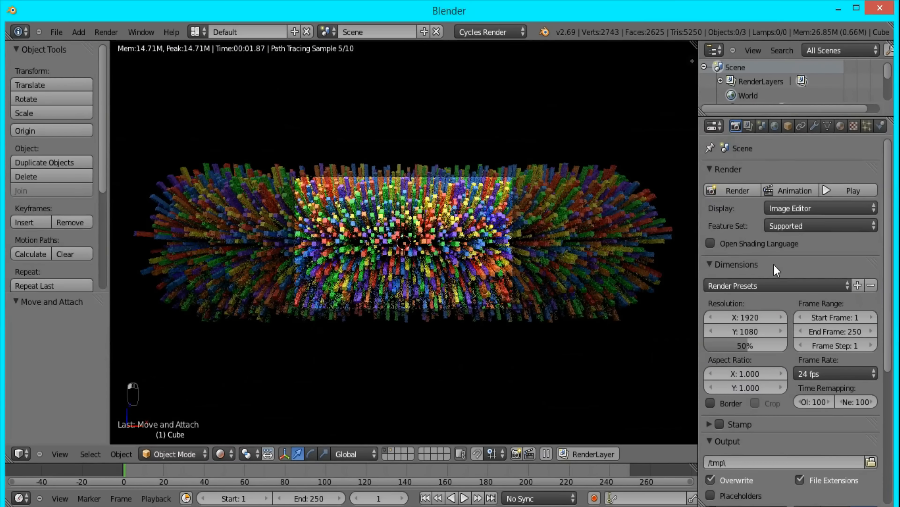
pyautogui.scroll(-8, 774, 390)
pyautogui.click(732, 356)
pyautogui.click(845, 428)
pyautogui.write('00')
pyautogui.press('Return')
pyautogui.scroll(-5, 861, 431)
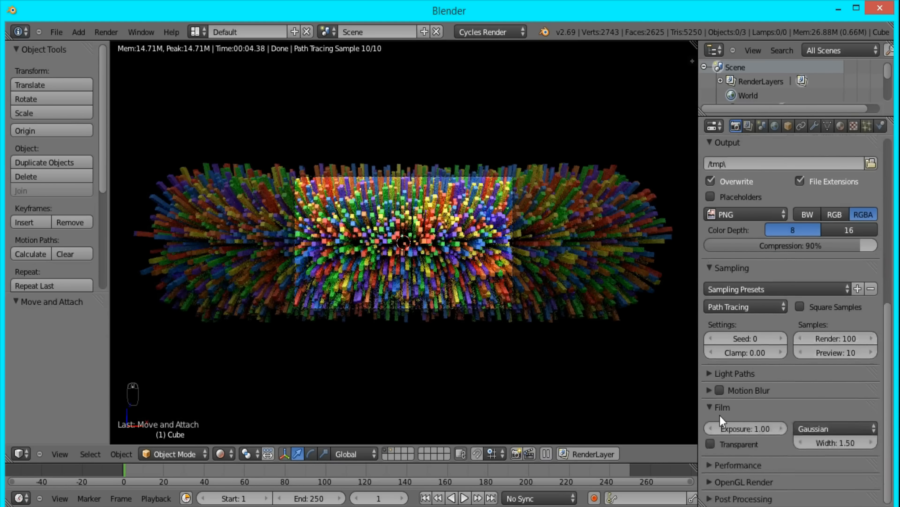
# - Set the render tile size to 16 by 16 in the performance settings
pyautogui.click(738, 469)
pyautogui.scroll(-6, 731, 479)
pyautogui.click(743, 440)
pyautogui.write('16')
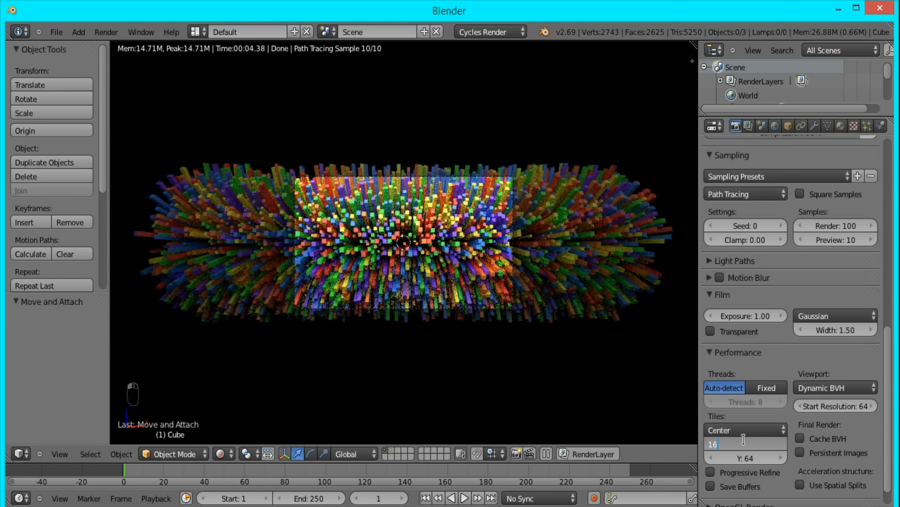
pyautogui.press('Tab')
pyautogui.write('16')
pyautogui.press('Return')
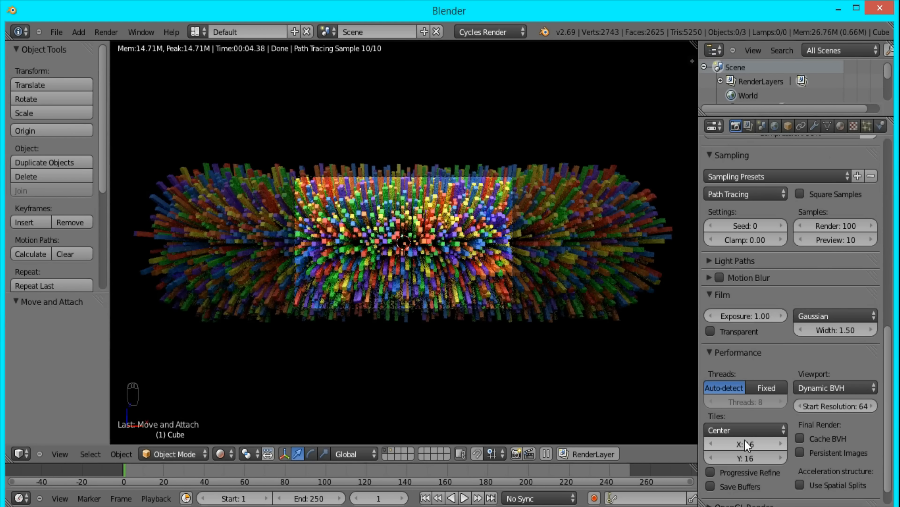
# - Switch the 3D viewport from rendered to solid shading and render the active scene as a still image
pyautogui.scroll(8, 801, 310)
pyautogui.scroll(15, 794, 307)
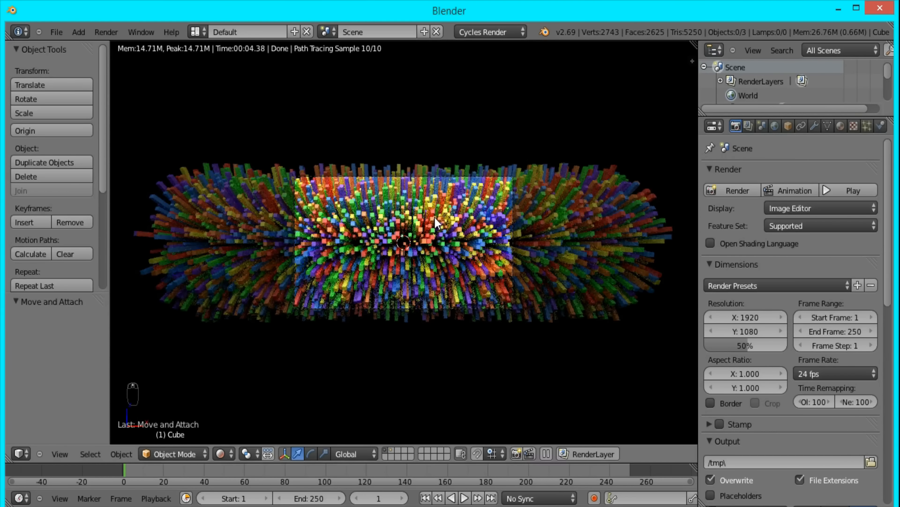
pyautogui.press('z')
pyautogui.press('z')
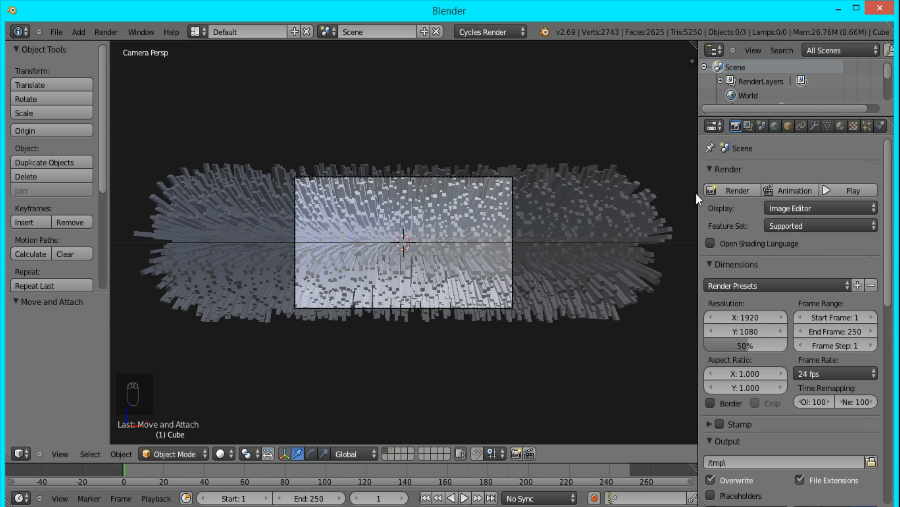
pyautogui.click(733, 191)
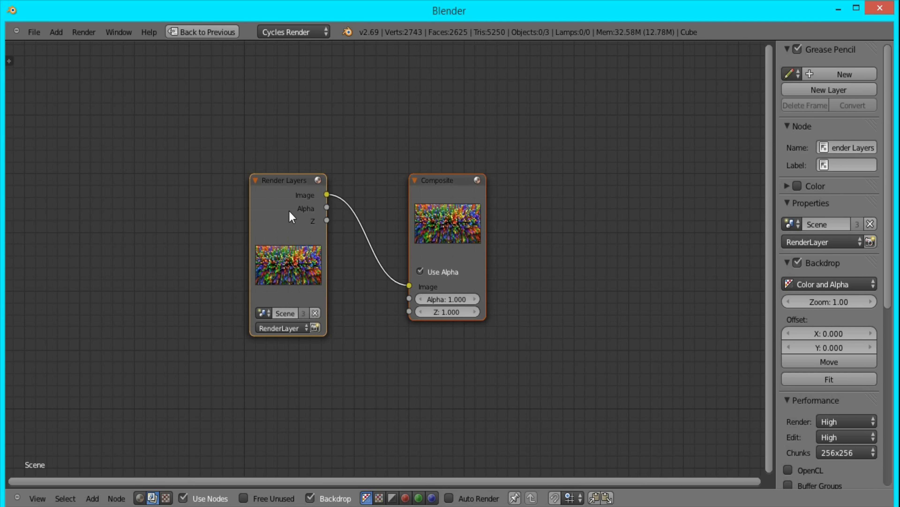
# - Spread the Render Layers and Composite nodes far apart and place a Viewer node beneath the Composite node
pyautogui.click(293, 217)
pyautogui.moveTo(292, 217); pyautogui.dragTo(99, 114)
pyautogui.moveTo(438, 208); pyautogui.dragTo(737, 99)
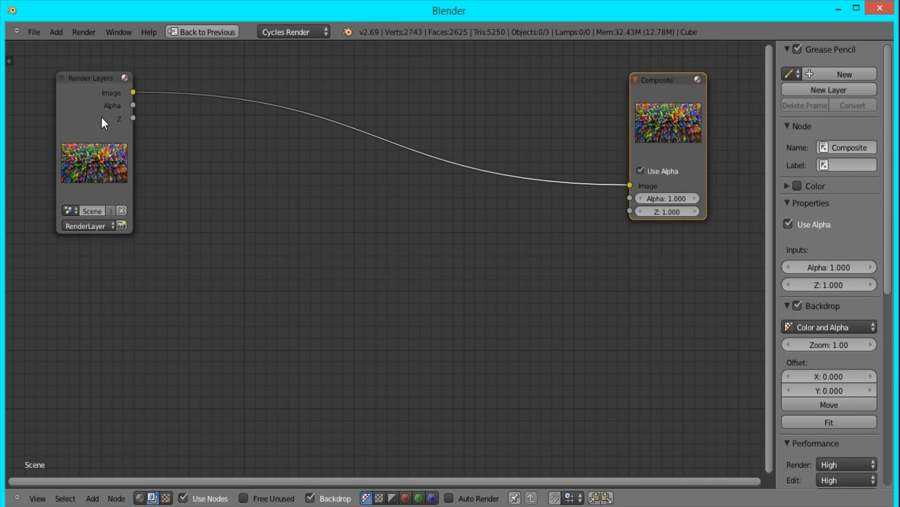
pyautogui.keyDown('ctrl'); pyautogui.keyDown('shift'); pyautogui.click(90, 95); pyautogui.keyUp('shift'); pyautogui.keyUp('ctrl')
pyautogui.moveTo(299, 142); pyautogui.dragTo(643, 327)
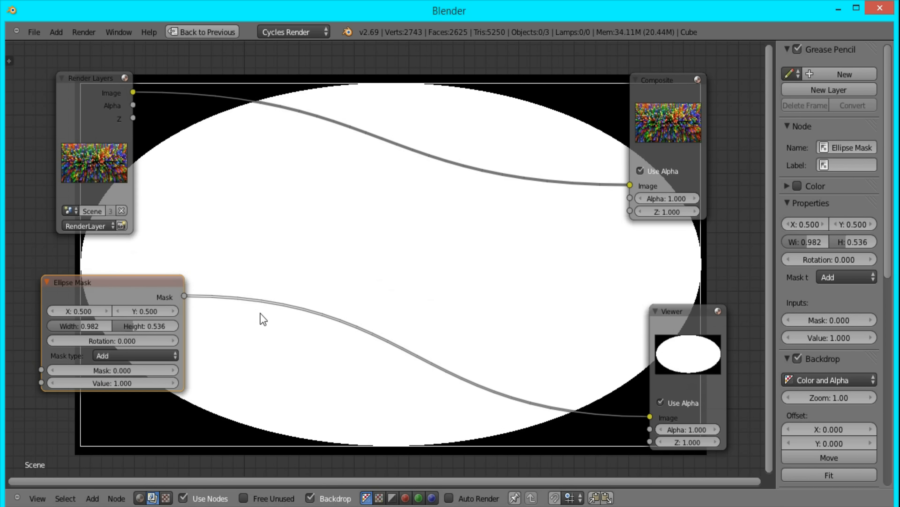
# - Insert a Blur node between the Ellipse Mask and the Viewer, using the Fast Gaussian filter type with Relative enabled
pyautogui.hotkey('shift', 'a')
pyautogui.moveTo(244, 285)
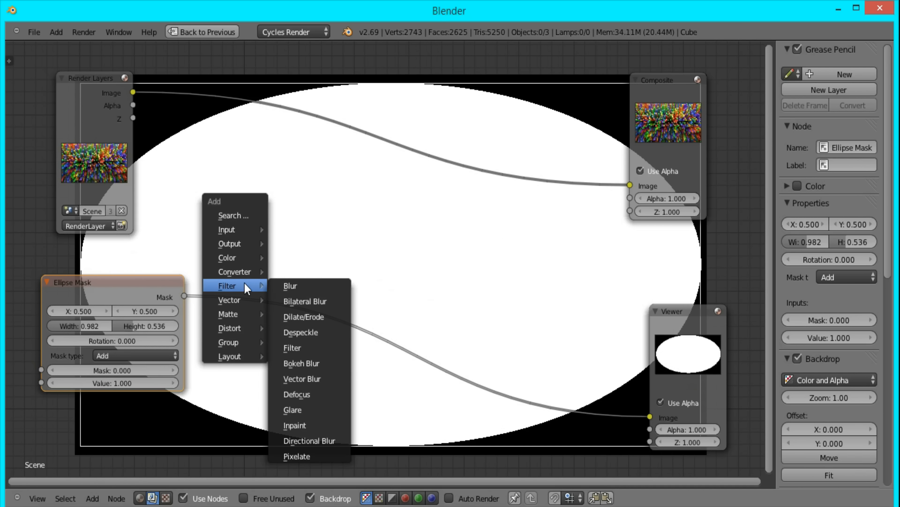
pyautogui.click(288, 289)
pyautogui.click(295, 301)
pyautogui.click(293, 308)
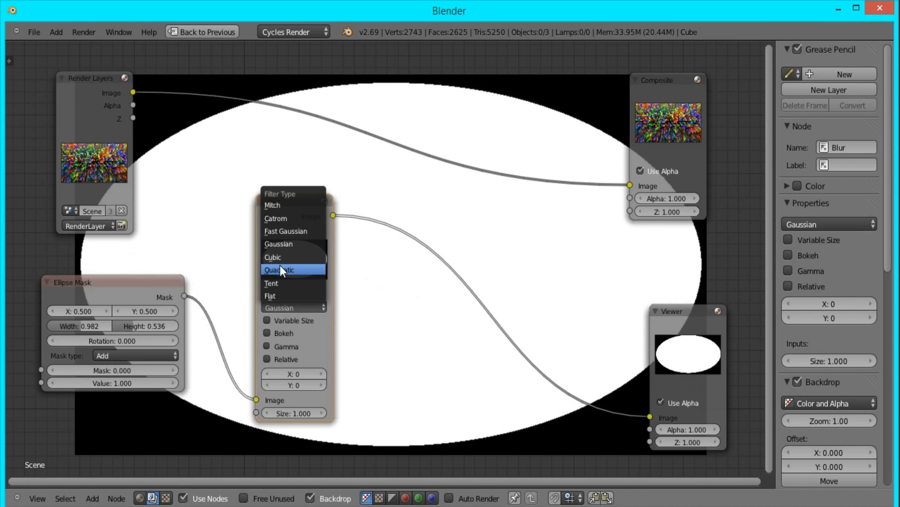
pyautogui.click(285, 231)
pyautogui.click(281, 320)
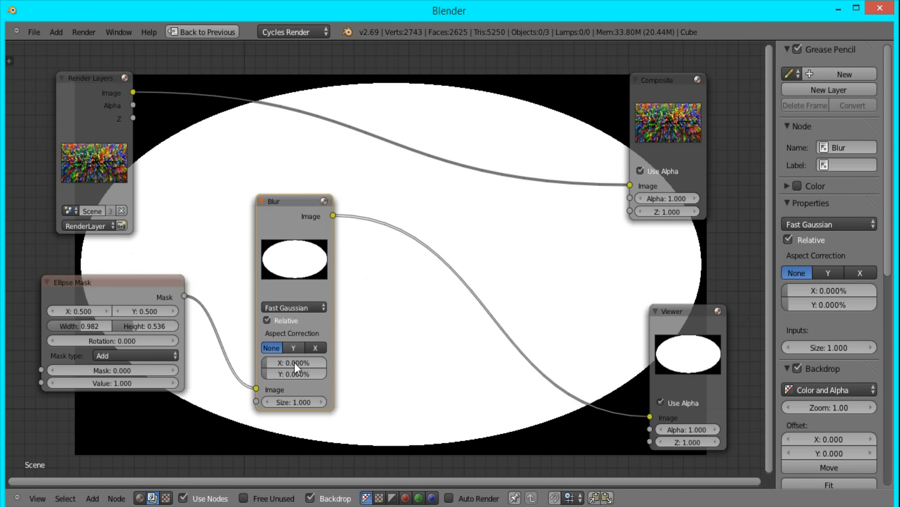